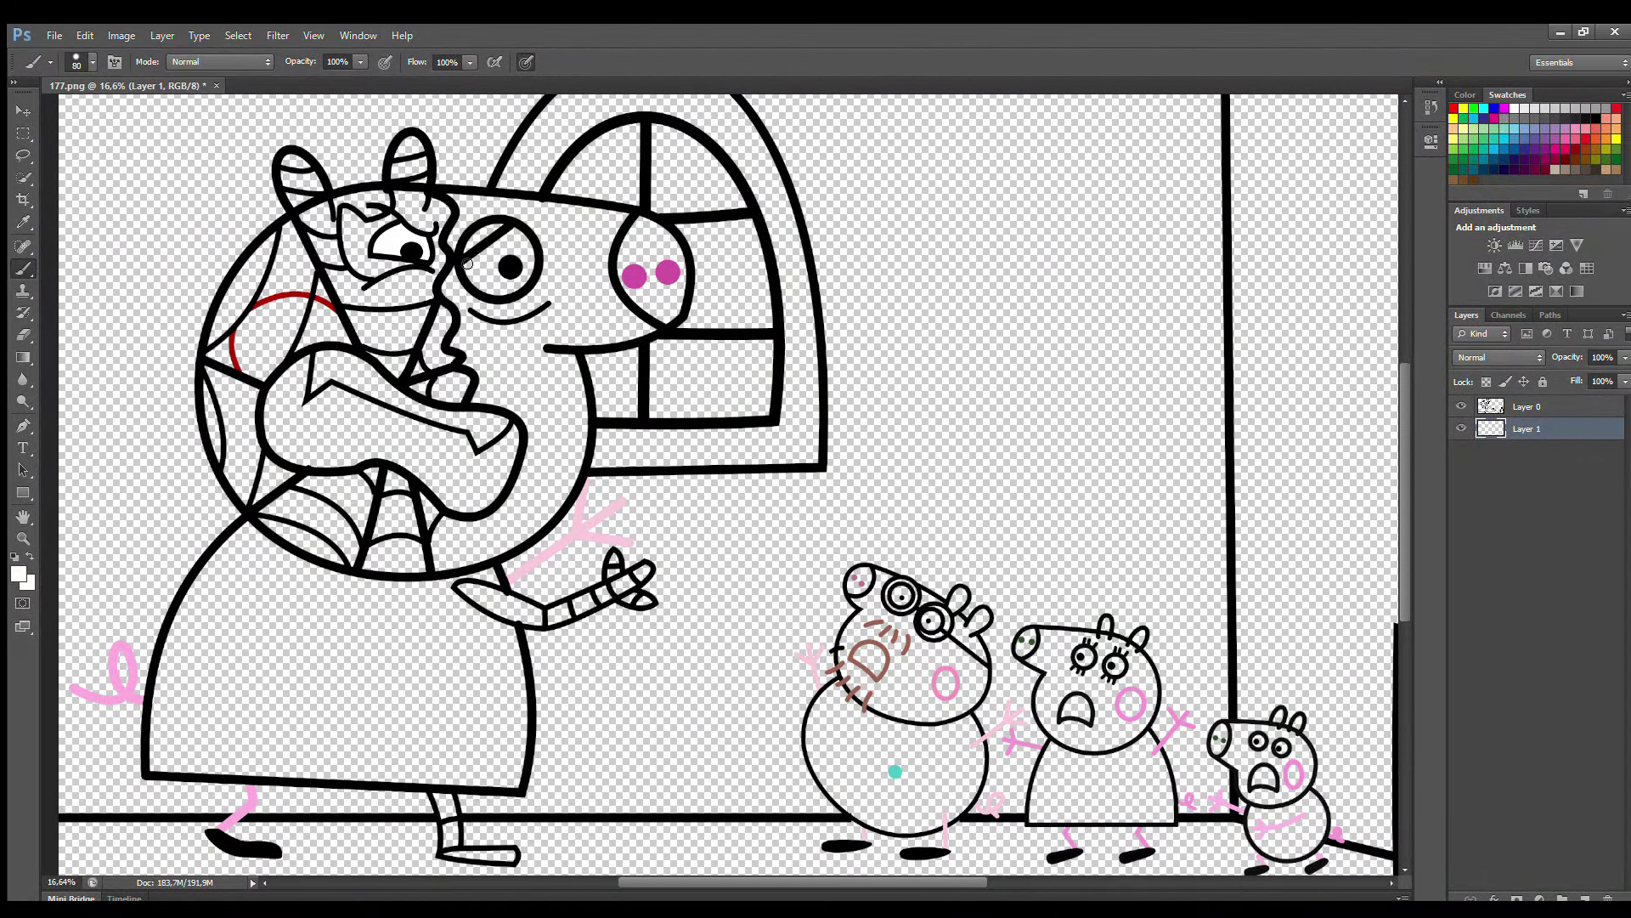
- Paint the mask's eye patch and the open mouth black, then the teeth white on a new layer
drag(519, 237, 474, 276)
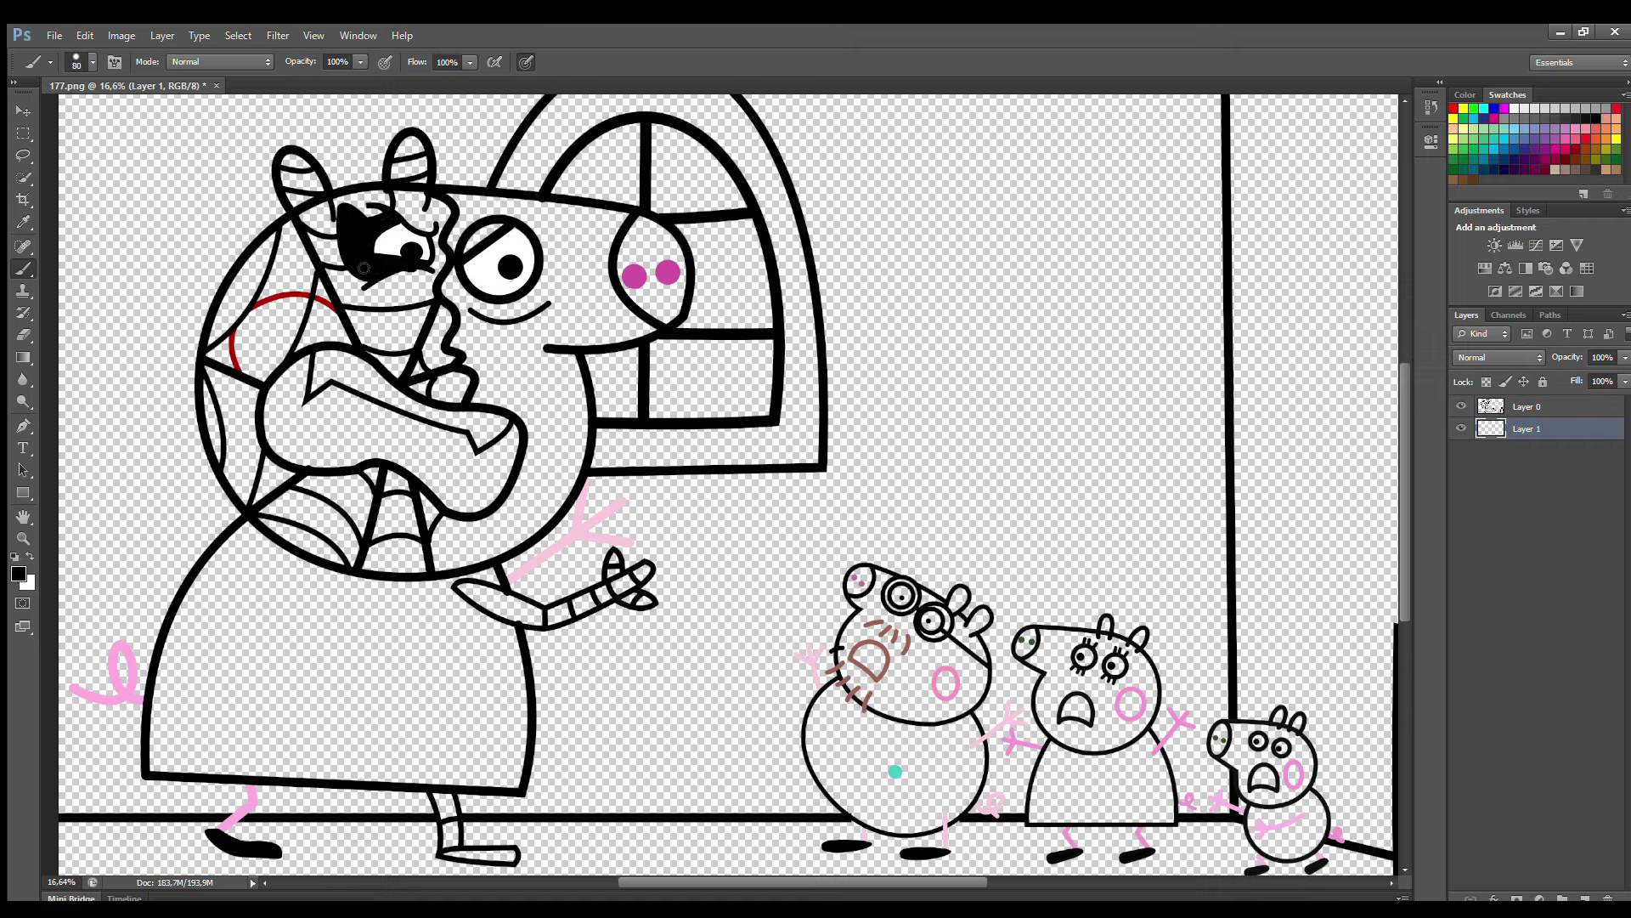
mouse_move(293, 373)
mouse_down()
mouse_move(312, 452)
mouse_move(408, 462)
mouse_move(510, 500)
mouse_move(517, 434)
mouse_move(321, 396)
mouse_move(299, 408)
mouse_move(485, 466)
mouse_move(305, 452)
mouse_up()
key(x)
click(330, 386)
key(ctrl+shift+alt+n)
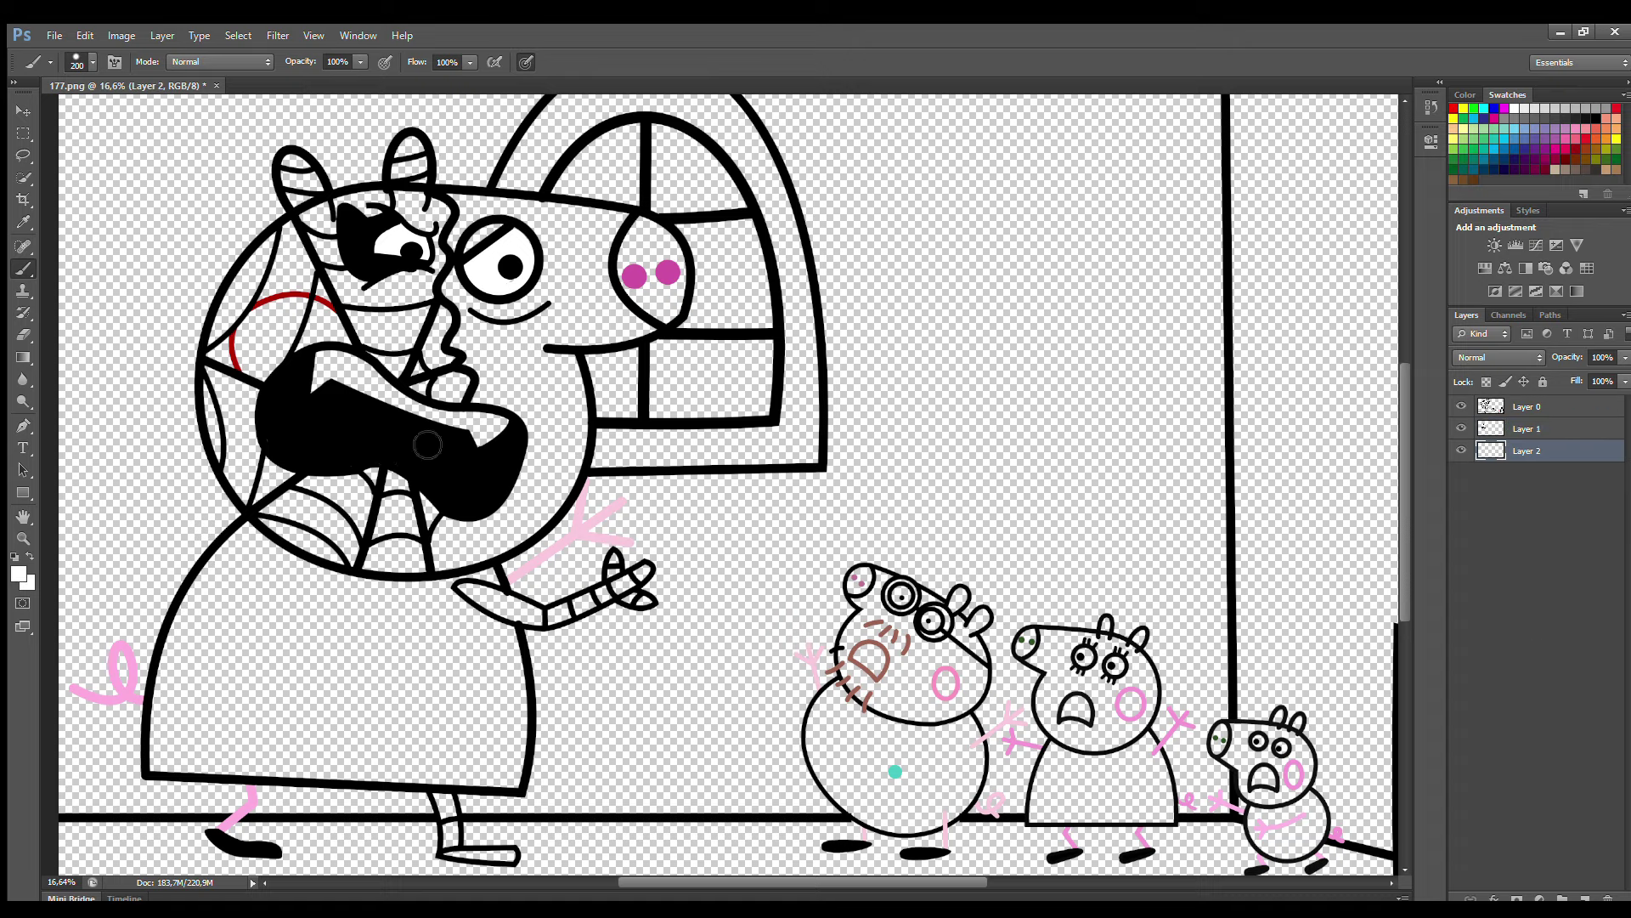
mouse_move(331, 369)
mouse_down()
mouse_move(405, 418)
mouse_move(491, 432)
mouse_move(342, 410)
mouse_up()
- Pick red and paint the mask's left cheek, then add a new layer for the mask colour
key(i)
click(242, 351)
key(b)
mouse_move(273, 326)
mouse_down()
mouse_move(256, 358)
mouse_move(286, 370)
mouse_move(335, 340)
mouse_move(317, 319)
mouse_up()
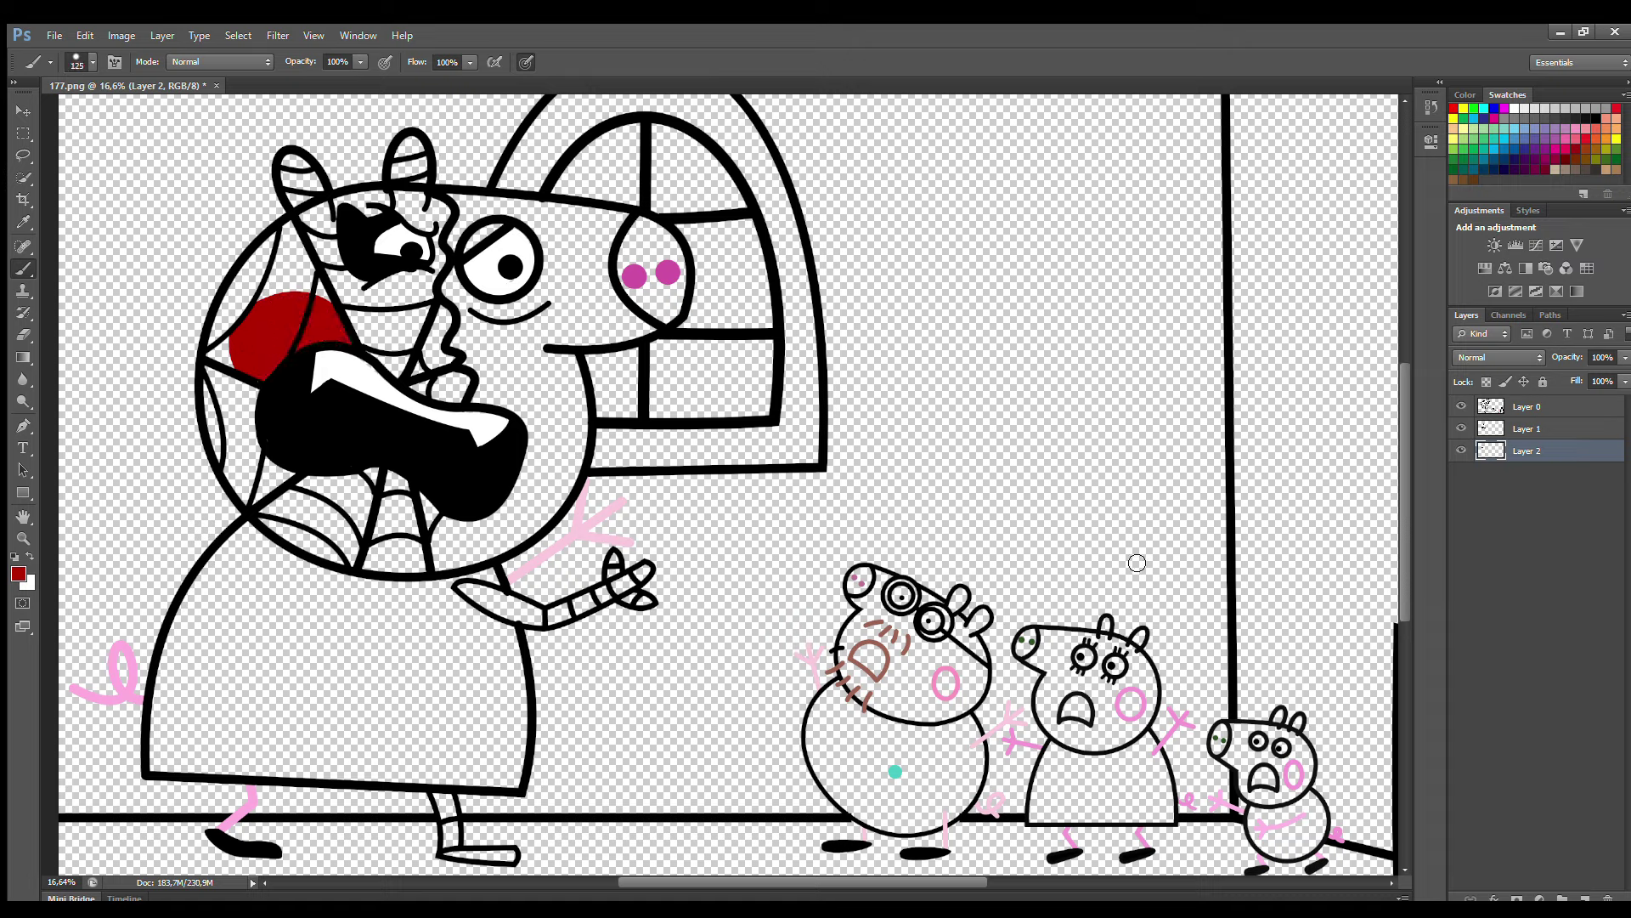
key(ctrl+shift+n)
- Fill the mask's ear, eyebrow, cheek, neck, chin and remaining gaps red
mouse_move(325, 230)
mouse_down()
mouse_move(331, 293)
mouse_move(296, 172)
mouse_move(329, 221)
mouse_move(286, 268)
mouse_move(306, 281)
mouse_move(242, 320)
mouse_move(236, 470)
mouse_move(331, 548)
mouse_move(420, 562)
mouse_move(408, 491)
mouse_move(268, 460)
mouse_move(364, 334)
mouse_move(452, 395)
mouse_move(414, 147)
mouse_up()
mouse_move(370, 205)
mouse_down()
mouse_move(367, 243)
mouse_move(440, 243)
mouse_up()
drag(363, 288, 408, 331)
drag(238, 382, 243, 465)
drag(268, 484, 396, 536)
drag(382, 382, 386, 415)
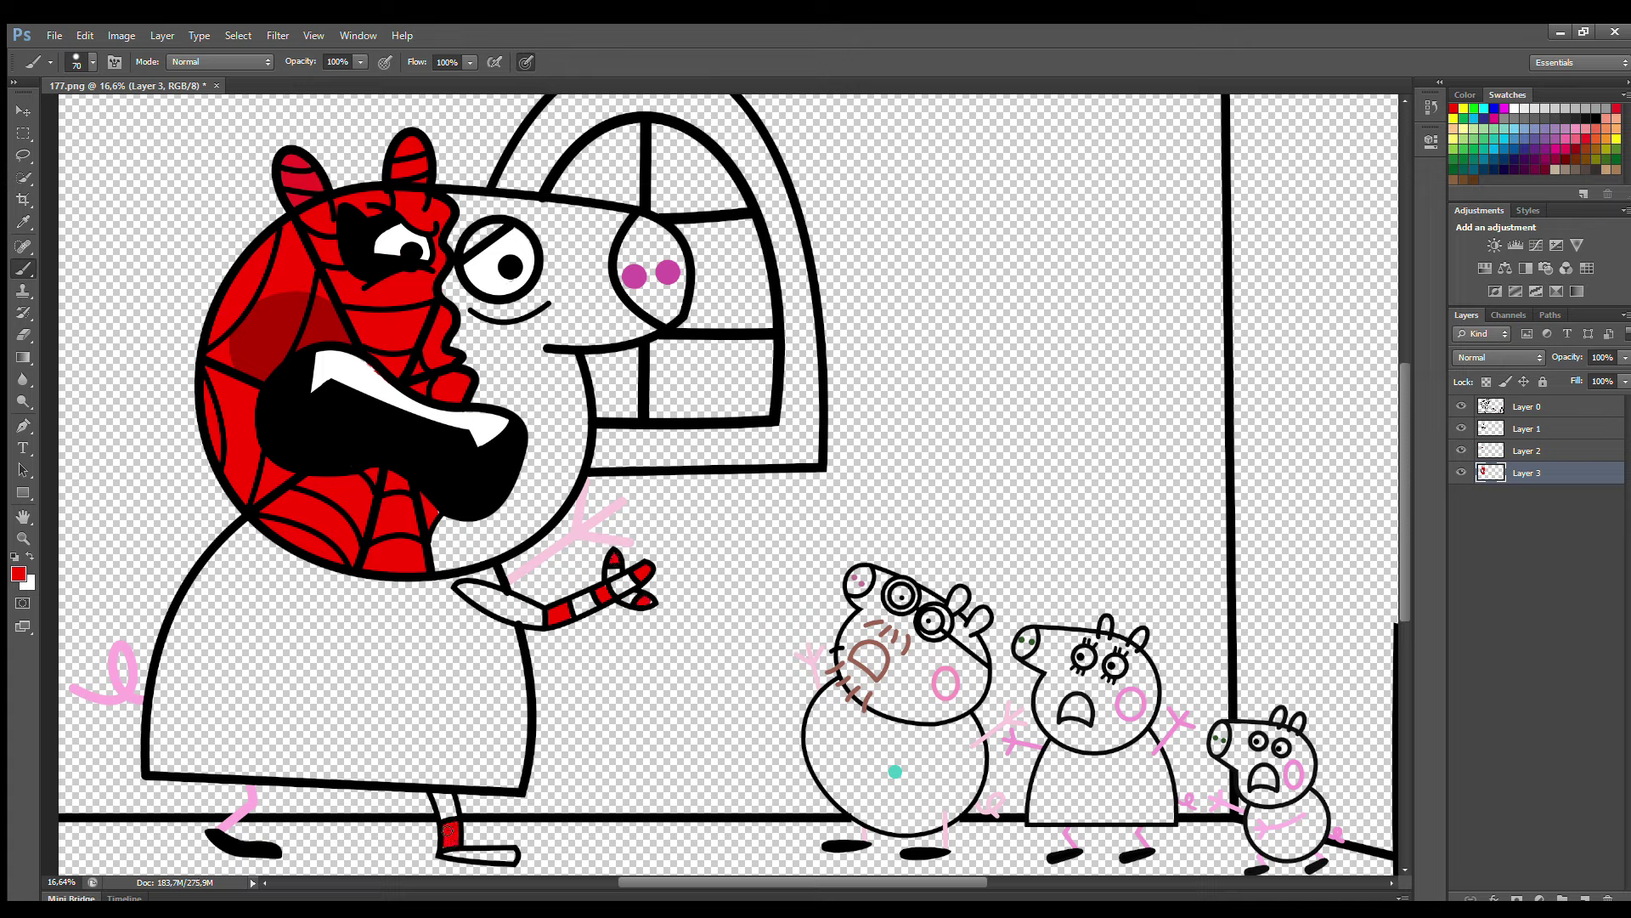
- On new layers, paint the snout and face pink, the arm and leg stripes blue, and the dress red
key(ctrl+shift+n)
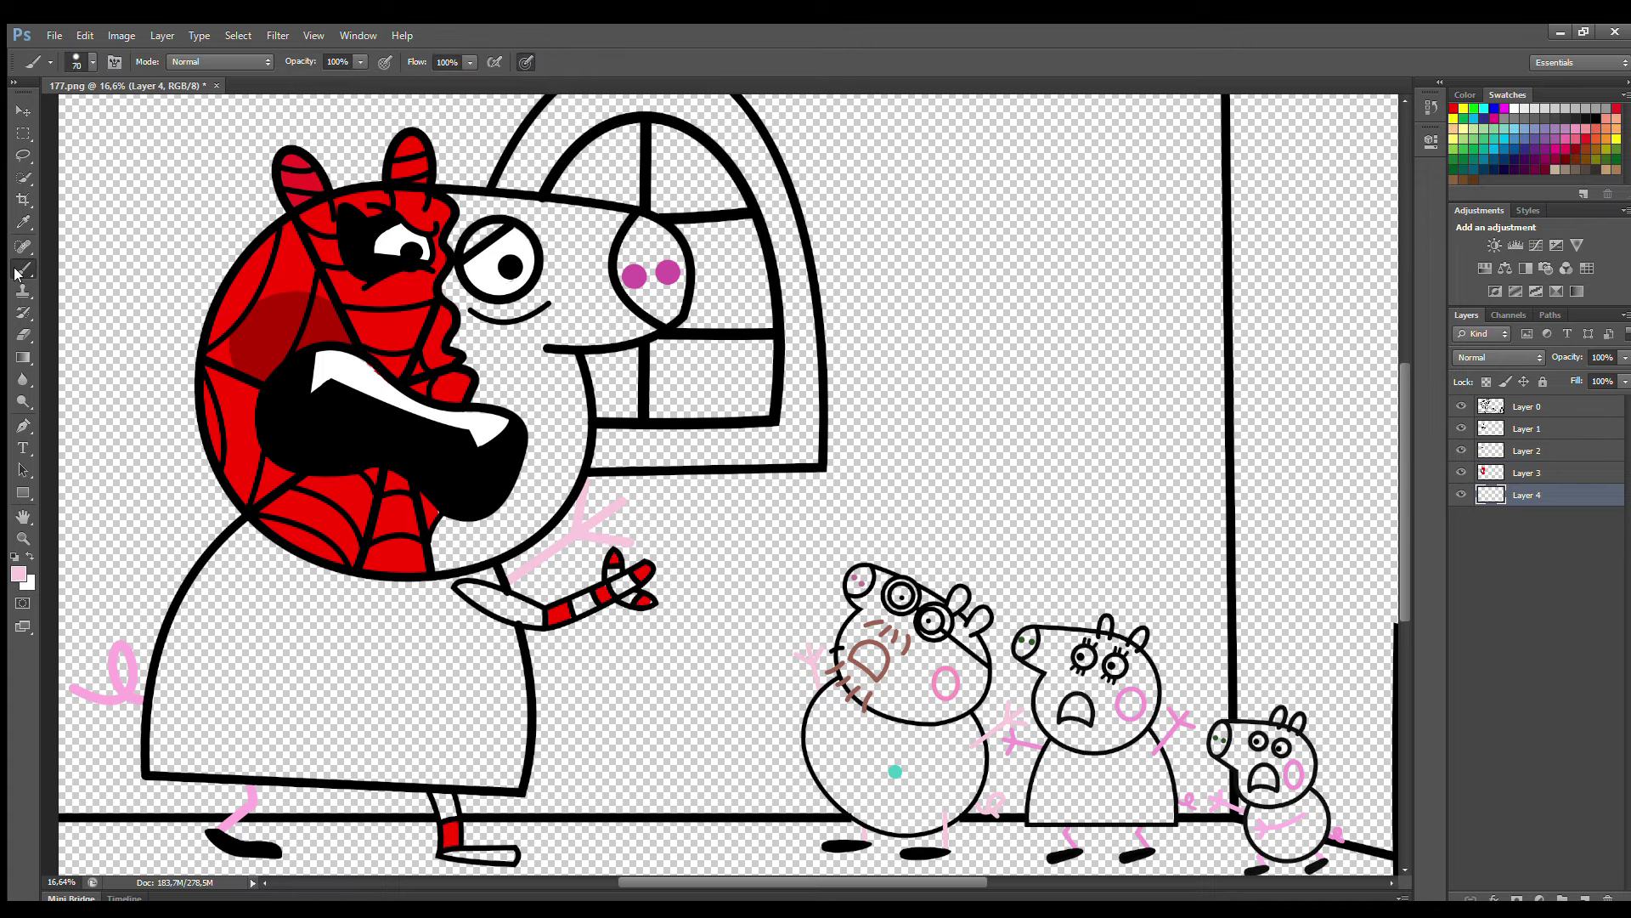
mouse_move(471, 220)
mouse_down()
mouse_move(637, 236)
mouse_move(574, 420)
mouse_move(487, 551)
mouse_move(497, 396)
mouse_move(465, 236)
mouse_move(637, 274)
mouse_move(505, 357)
mouse_move(548, 434)
mouse_move(509, 468)
mouse_up()
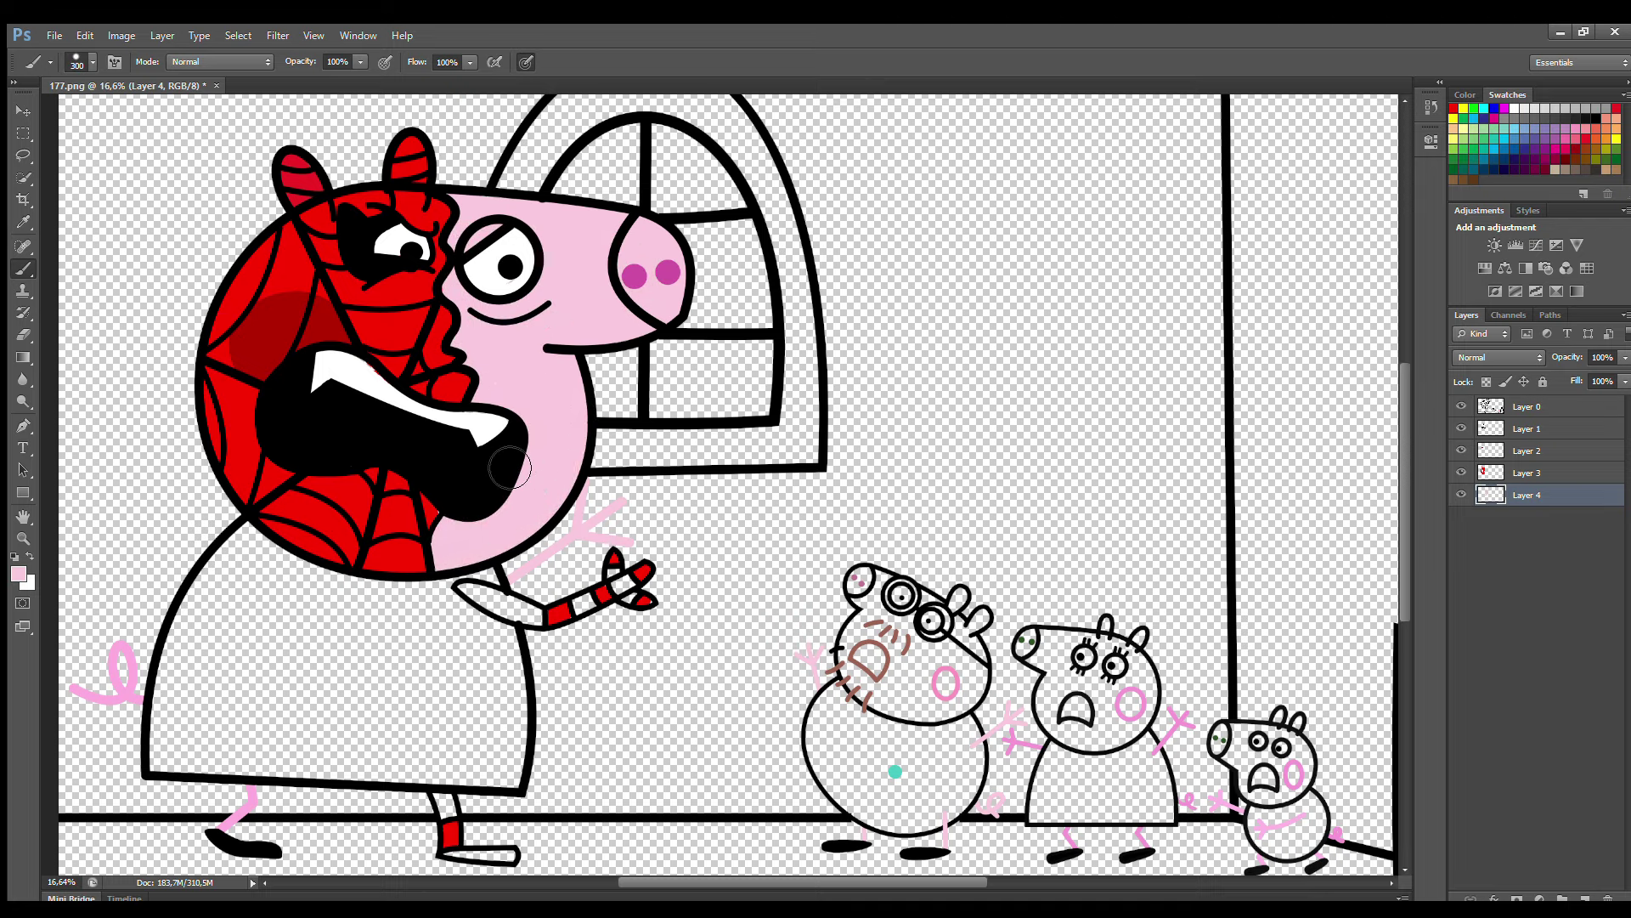
click(1494, 112)
drag(467, 589, 538, 614)
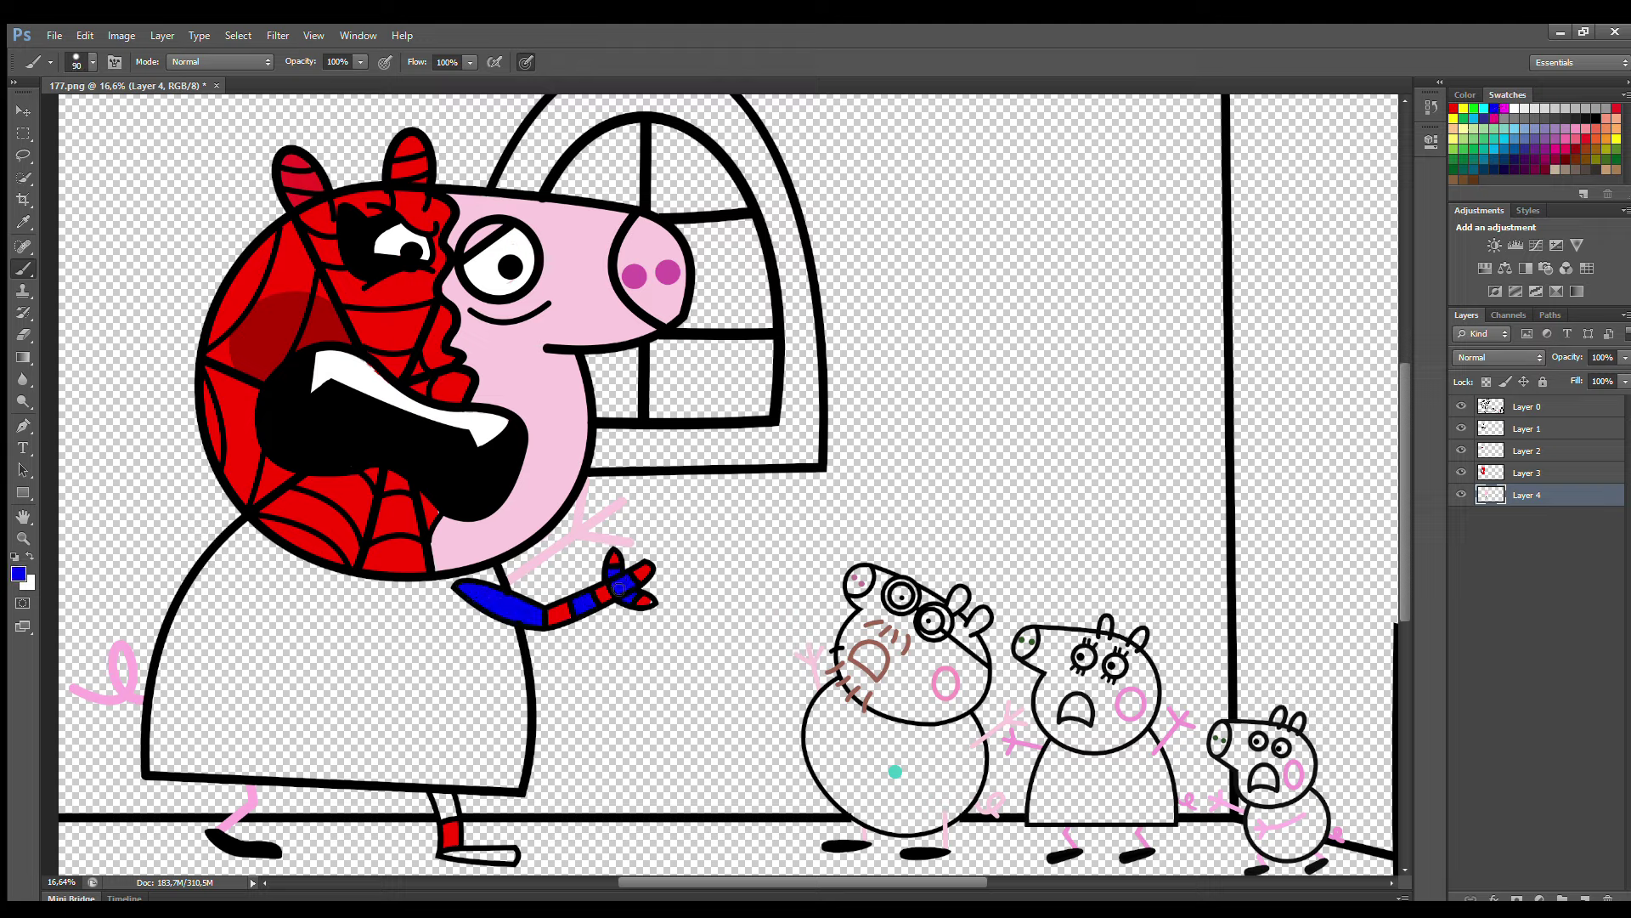
drag(449, 800, 500, 856)
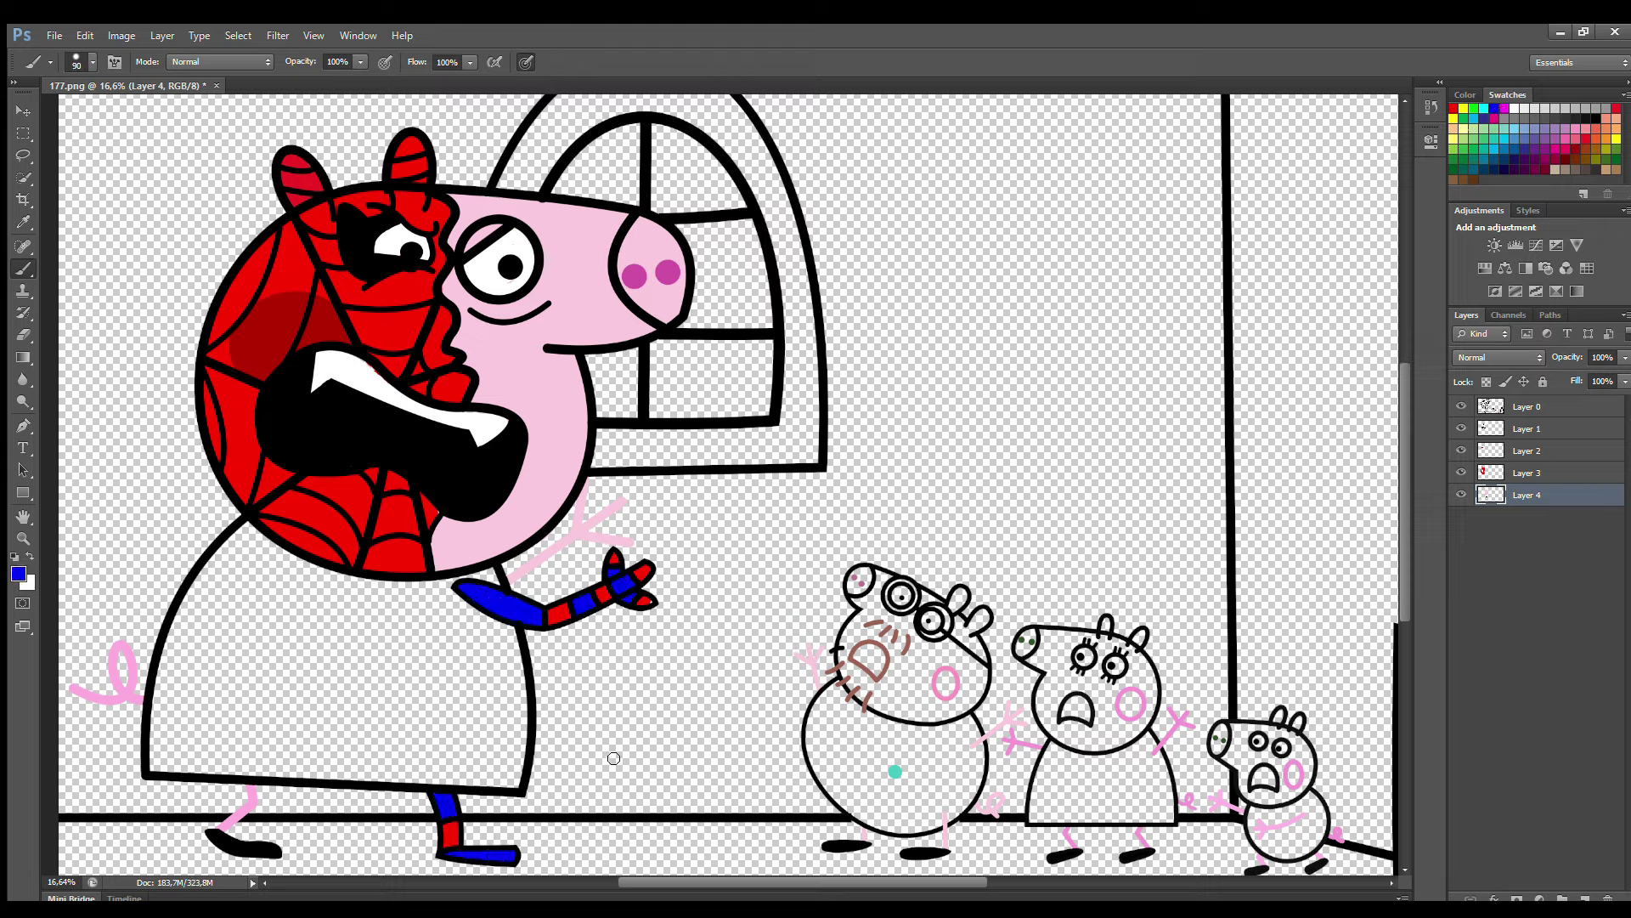
click(1589, 897)
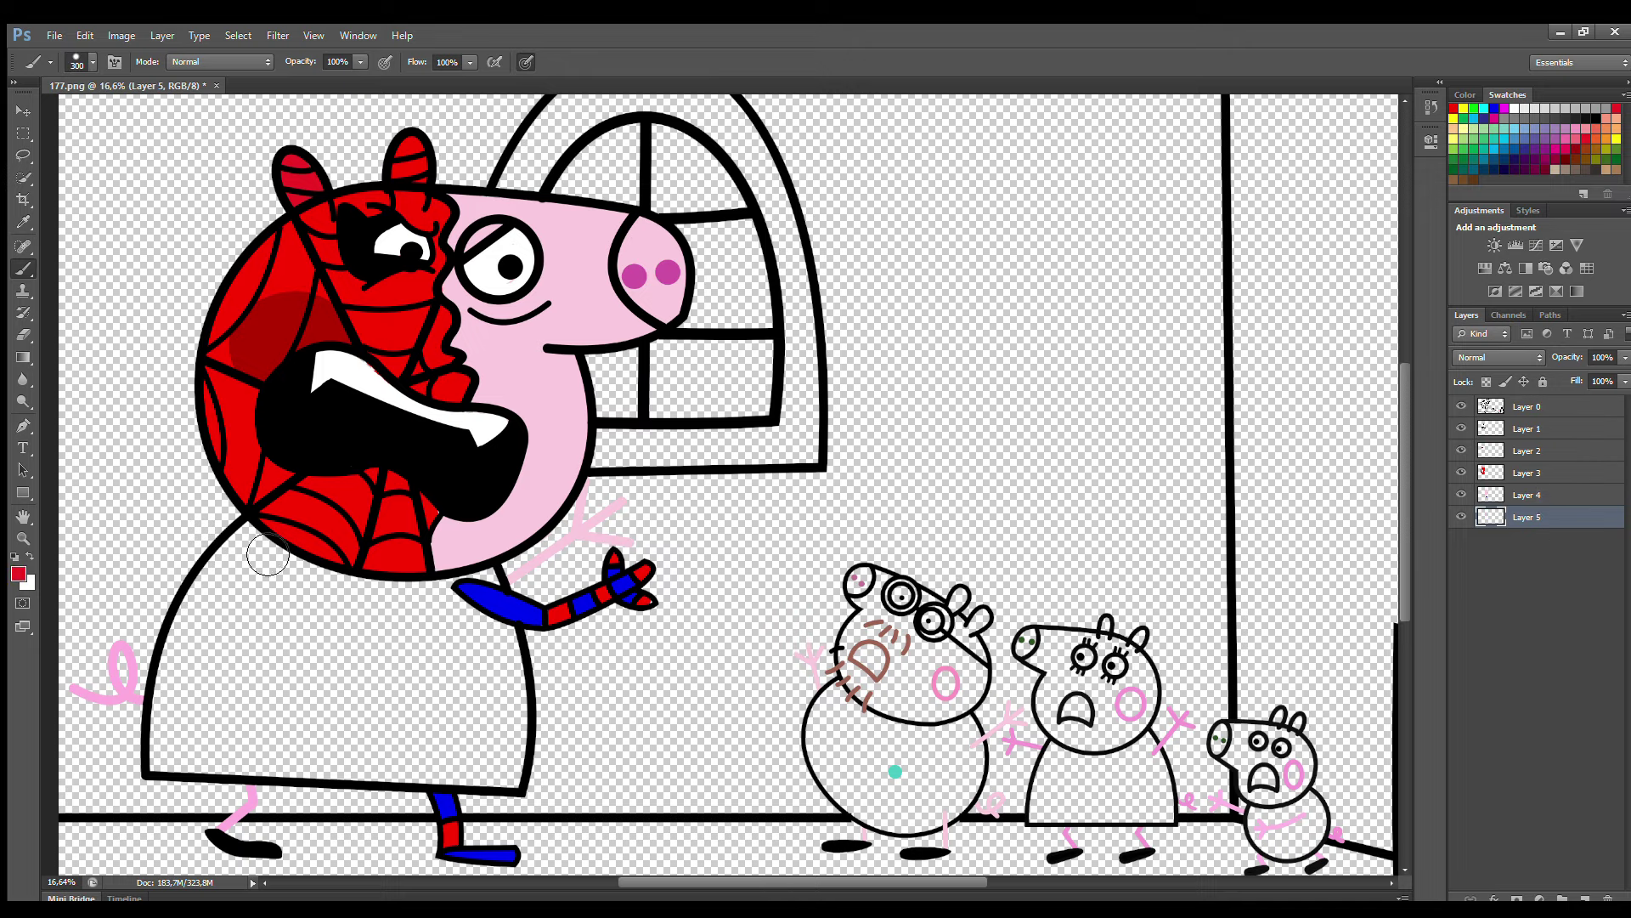
mouse_move(268, 558)
mouse_down()
mouse_move(178, 675)
mouse_move(166, 766)
mouse_move(514, 786)
mouse_move(520, 688)
mouse_move(498, 600)
mouse_move(281, 587)
mouse_move(493, 677)
mouse_move(204, 677)
mouse_move(485, 720)
mouse_move(405, 755)
mouse_up()
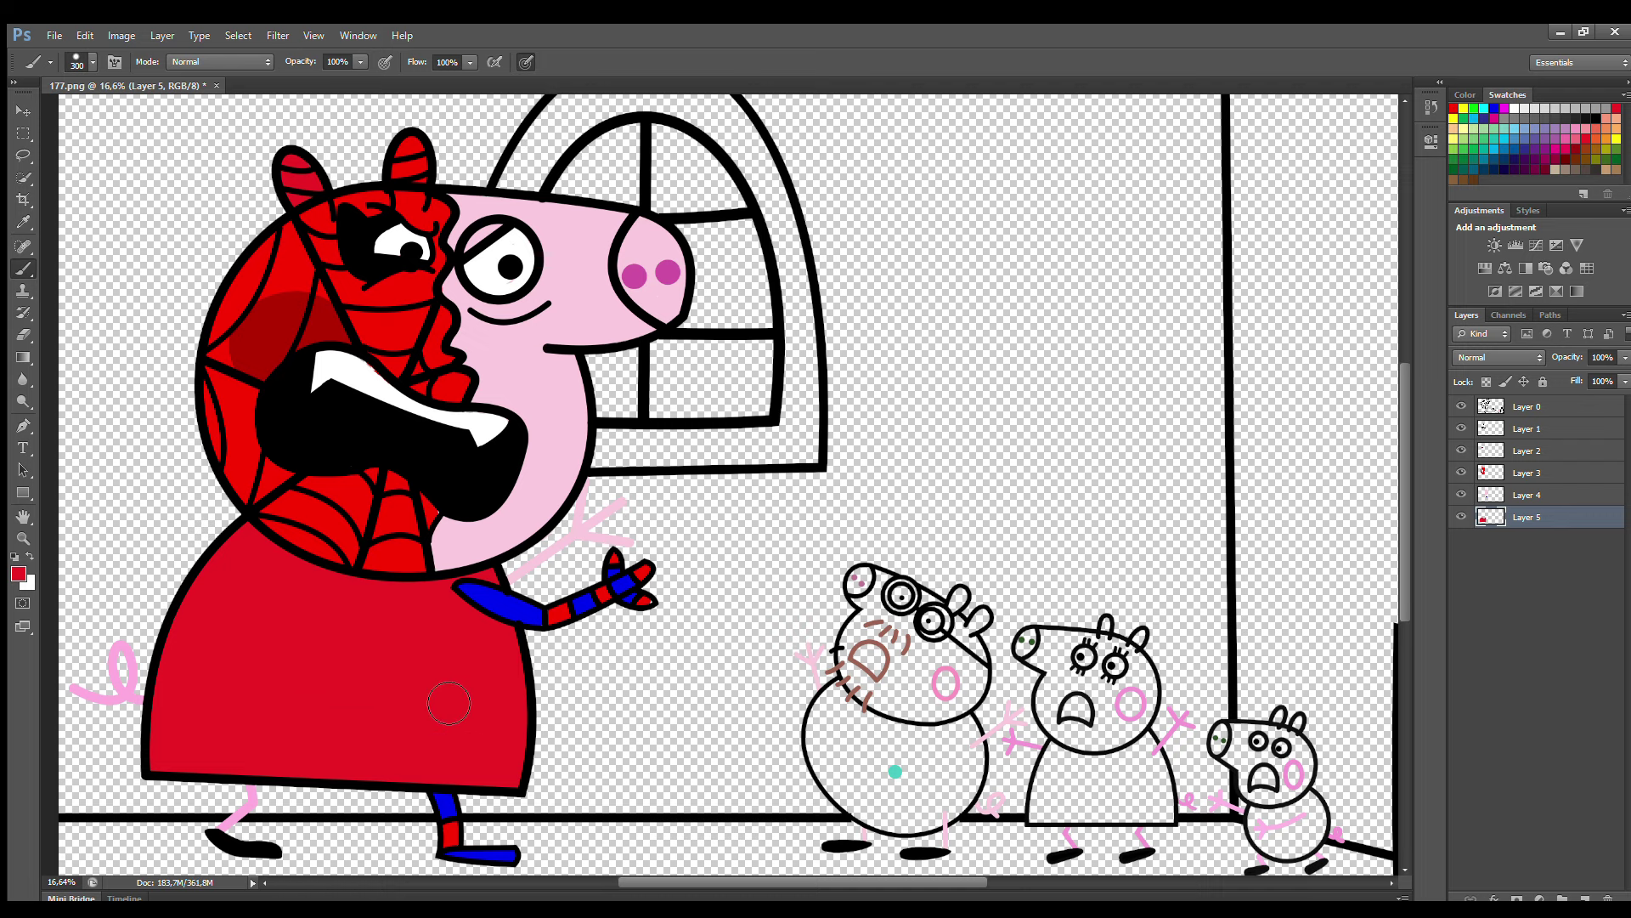
scroll(893, 637, right, 5)
scroll(892, 638, up, 3)
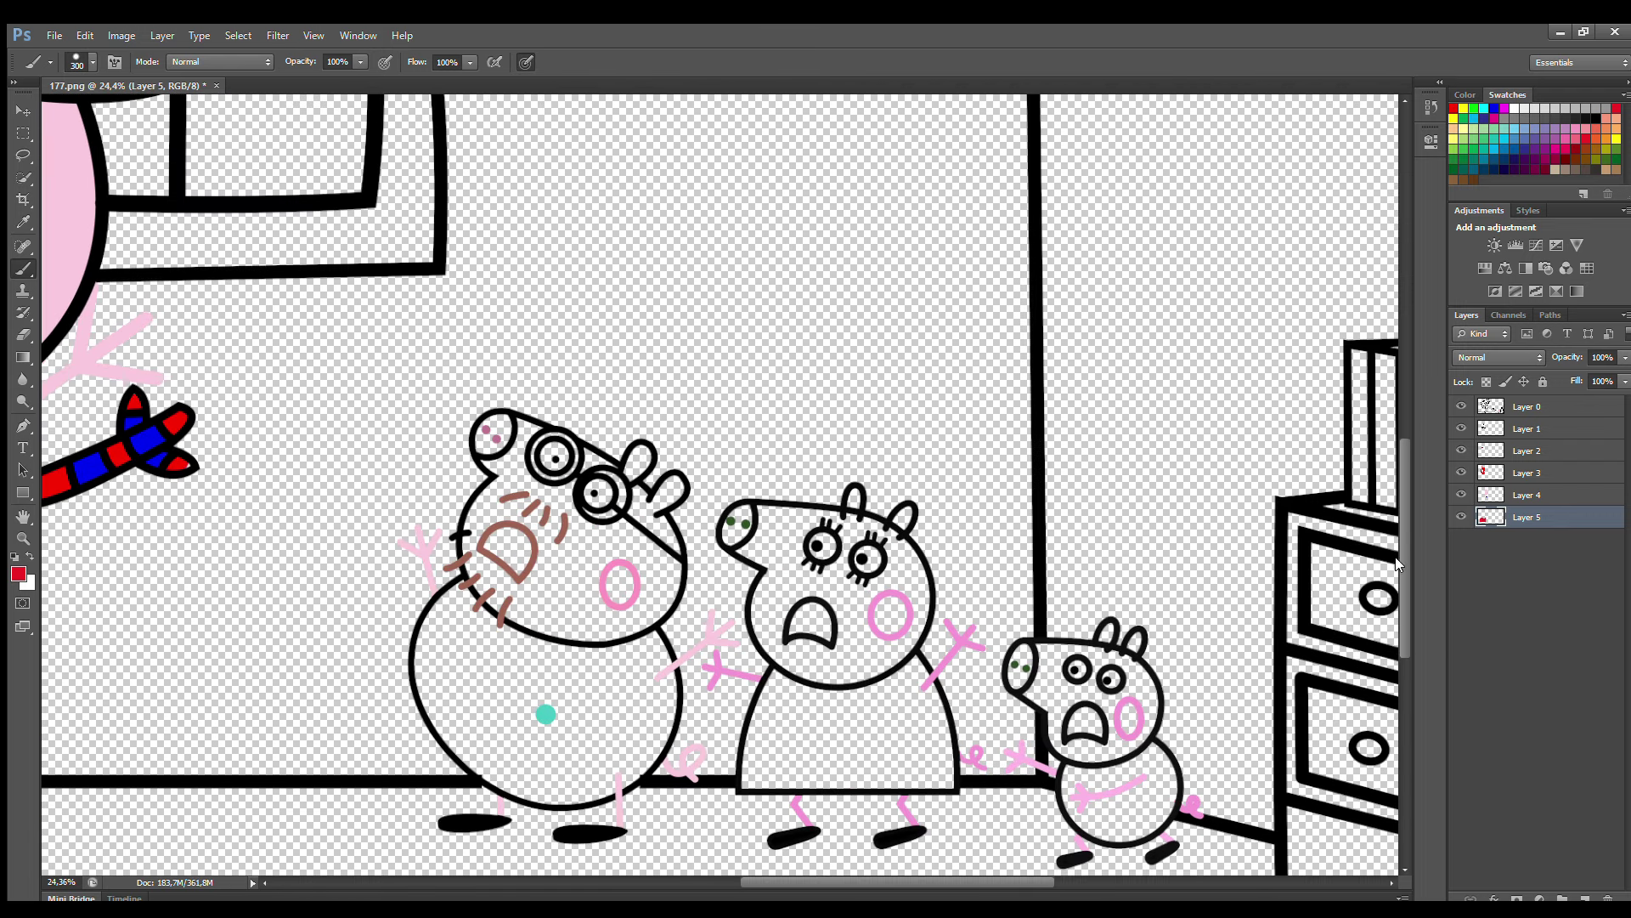
scroll(1401, 562, down, 1)
- On Layer 1, fill Daddy Pig's mouth black and the other pigs' mouths red
click(1528, 429)
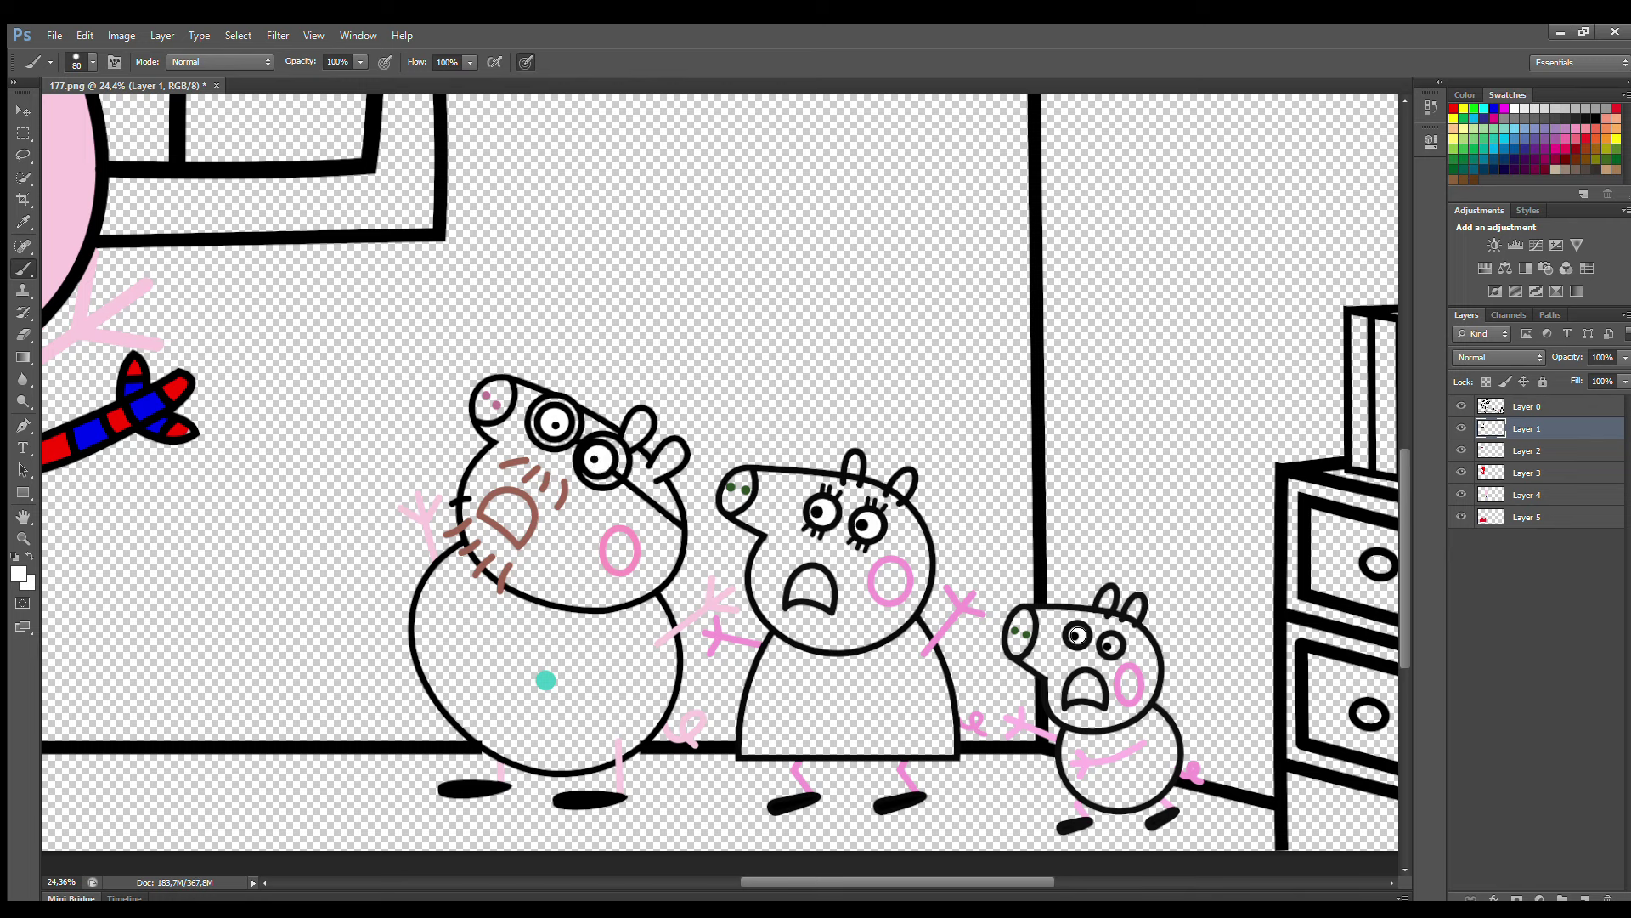
drag(490, 513, 520, 537)
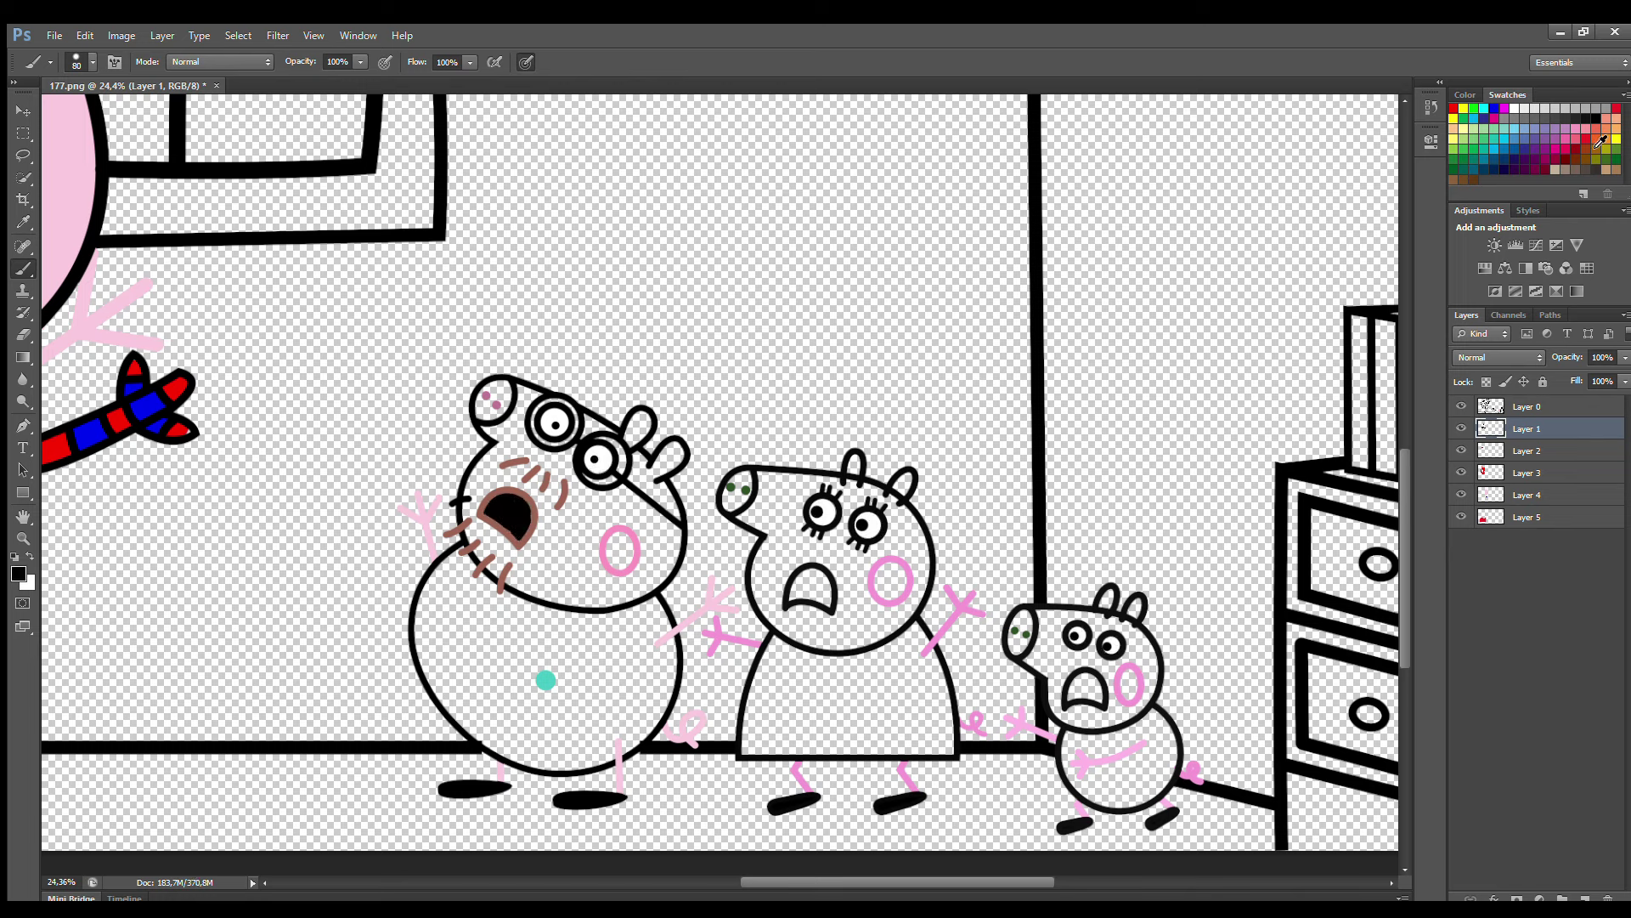
drag(802, 600, 826, 580)
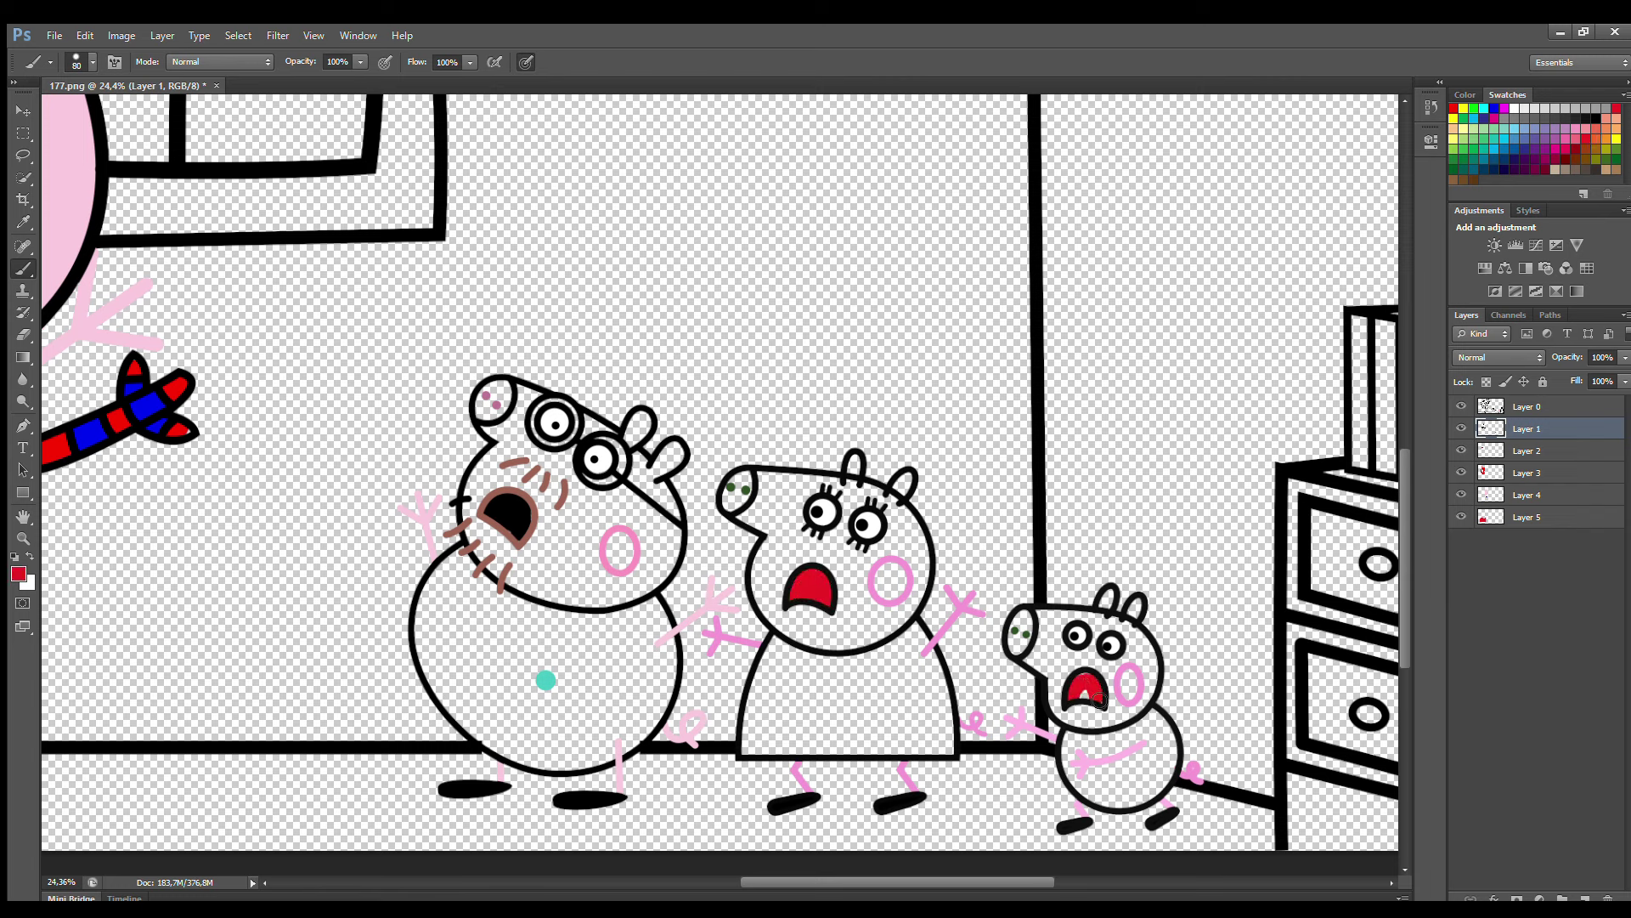
- Fill Daddy Pig's and the middle pig's cheeks pink, then paint Daddy Pig's face pink on Layer 2
alt+click(618, 535)
drag(614, 546, 623, 562)
drag(883, 573, 892, 593)
click(1526, 450)
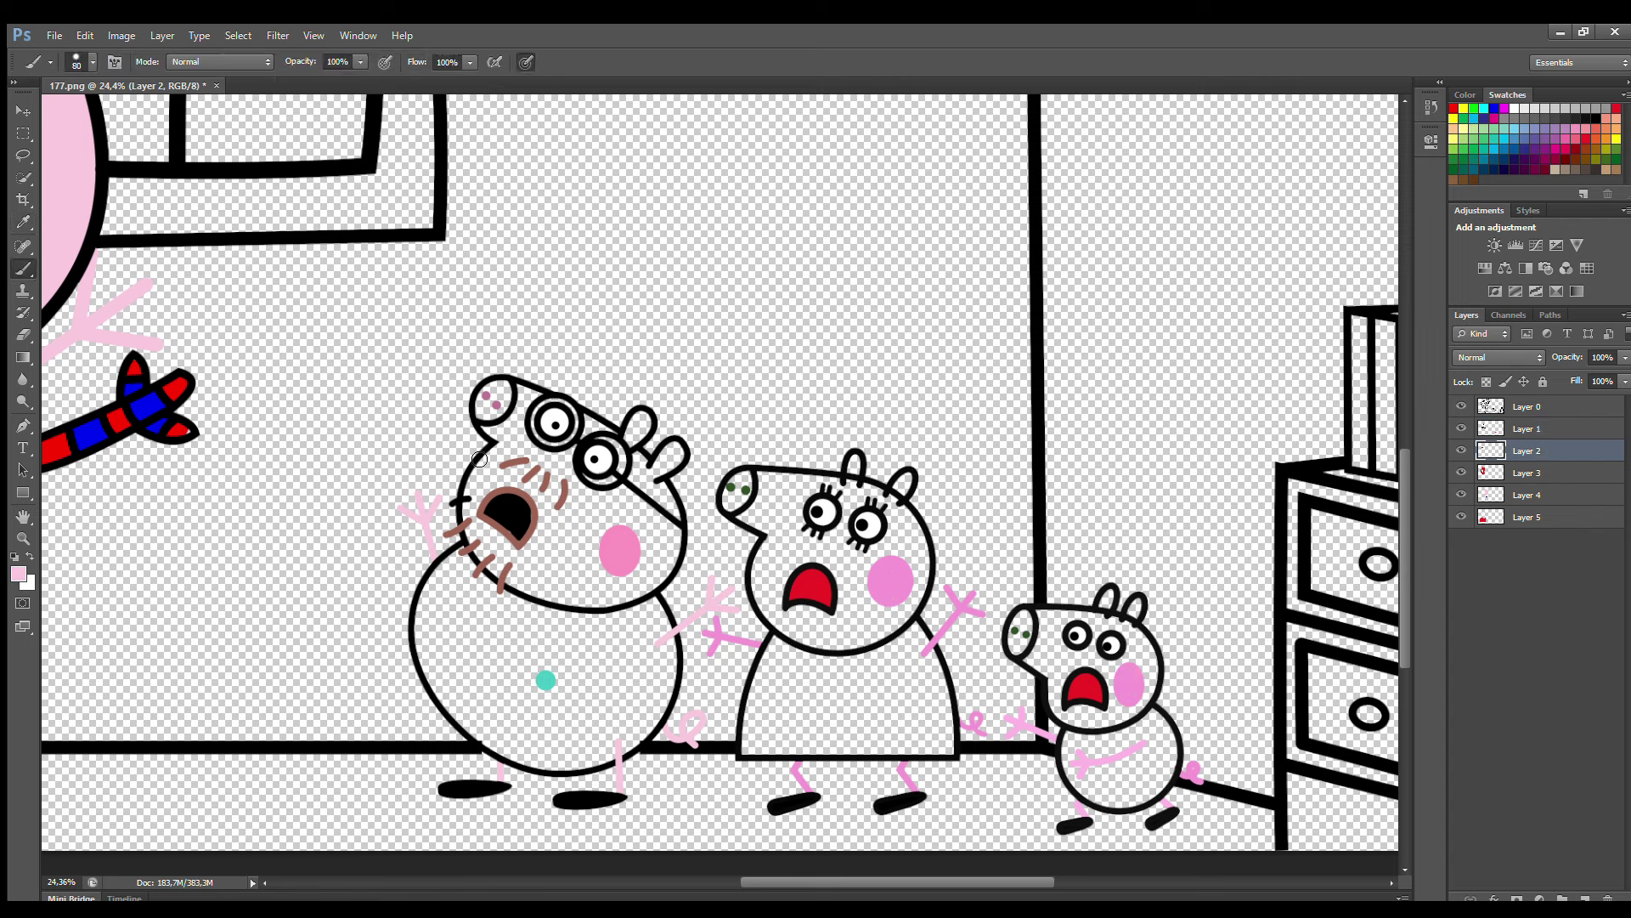
mouse_move(497, 452)
mouse_down()
mouse_move(490, 561)
mouse_move(573, 599)
mouse_move(669, 561)
mouse_move(663, 465)
mouse_move(510, 395)
mouse_move(497, 433)
mouse_move(624, 478)
mouse_move(526, 471)
mouse_move(597, 560)
mouse_up()
- Paint Daddy Pig's body teal on Layer 3 and the middle pig's head pink on Layer 2
key(alt+bracketleft)
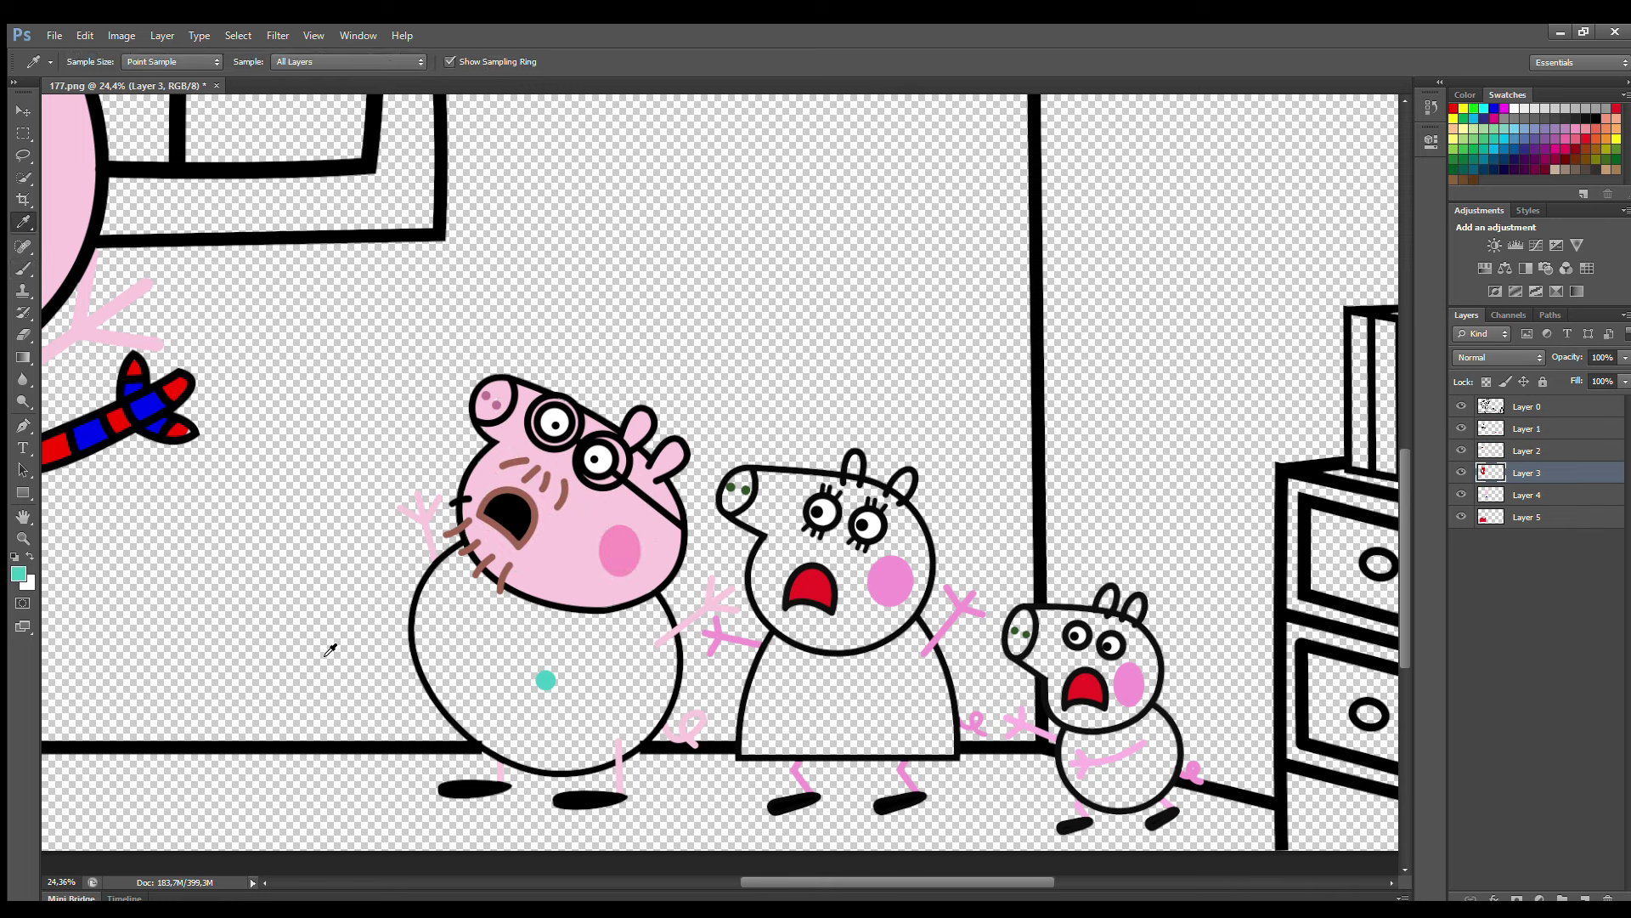
mouse_move(471, 561)
mouse_down()
mouse_move(434, 650)
mouse_move(497, 746)
mouse_move(625, 758)
mouse_move(668, 633)
mouse_move(472, 592)
mouse_move(651, 637)
mouse_move(446, 675)
mouse_move(506, 733)
mouse_move(630, 727)
mouse_up()
click(546, 680)
key(alt+bracketleft)
alt+click(775, 510)
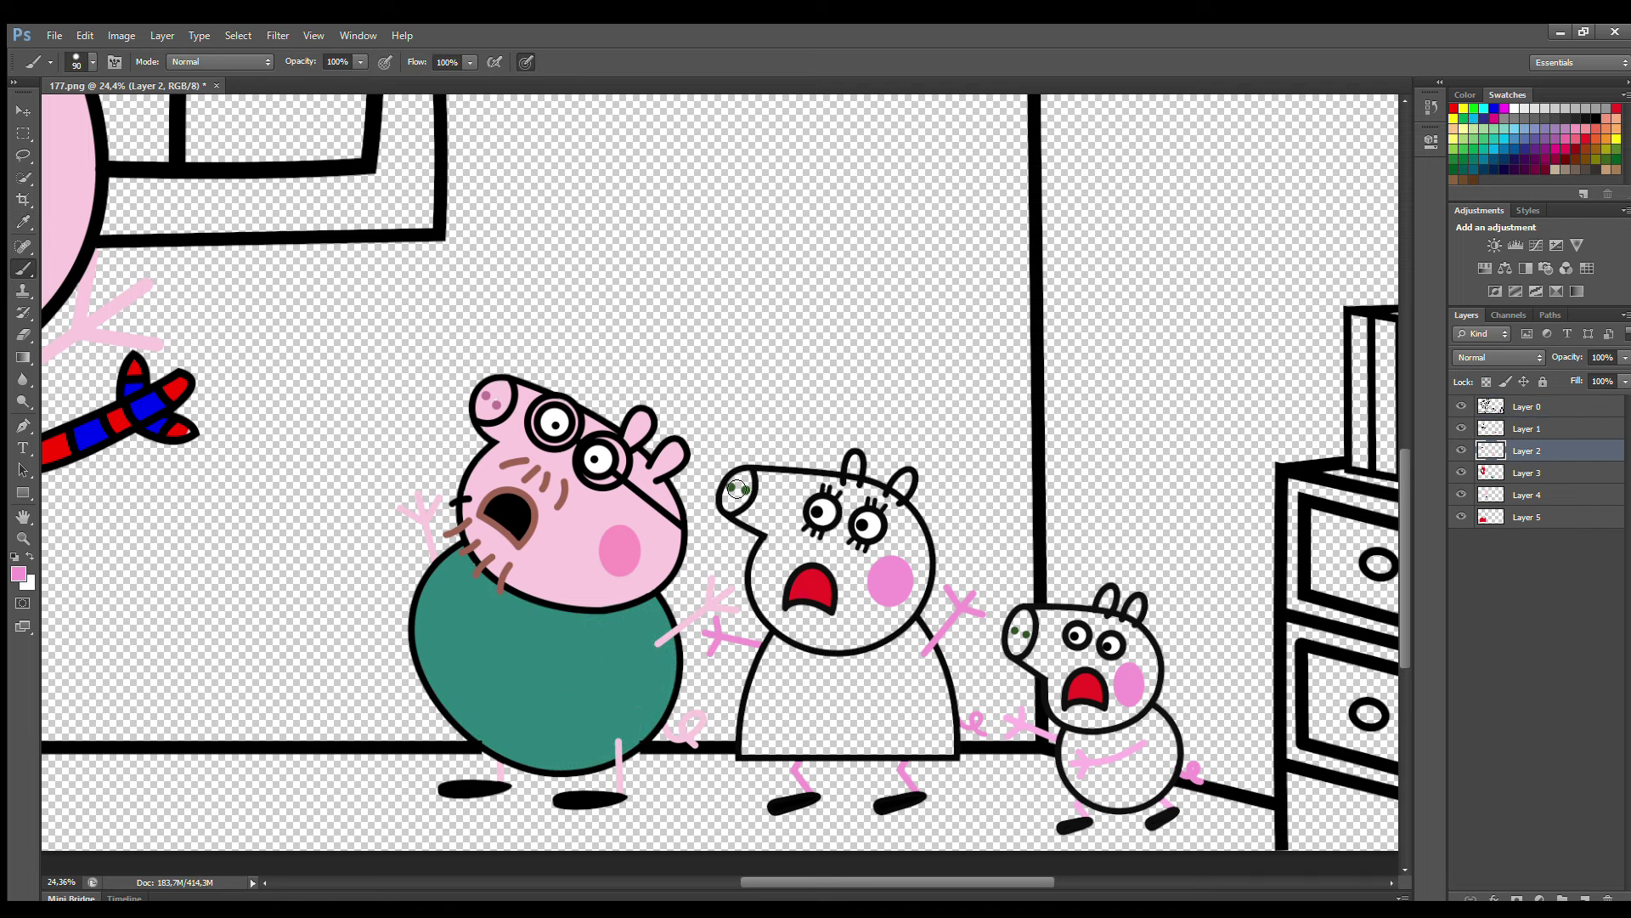
mouse_move(737, 489)
mouse_down()
mouse_move(803, 638)
mouse_move(911, 612)
mouse_move(926, 553)
mouse_move(905, 497)
mouse_move(764, 482)
mouse_move(893, 549)
mouse_move(792, 574)
mouse_move(879, 624)
mouse_up()
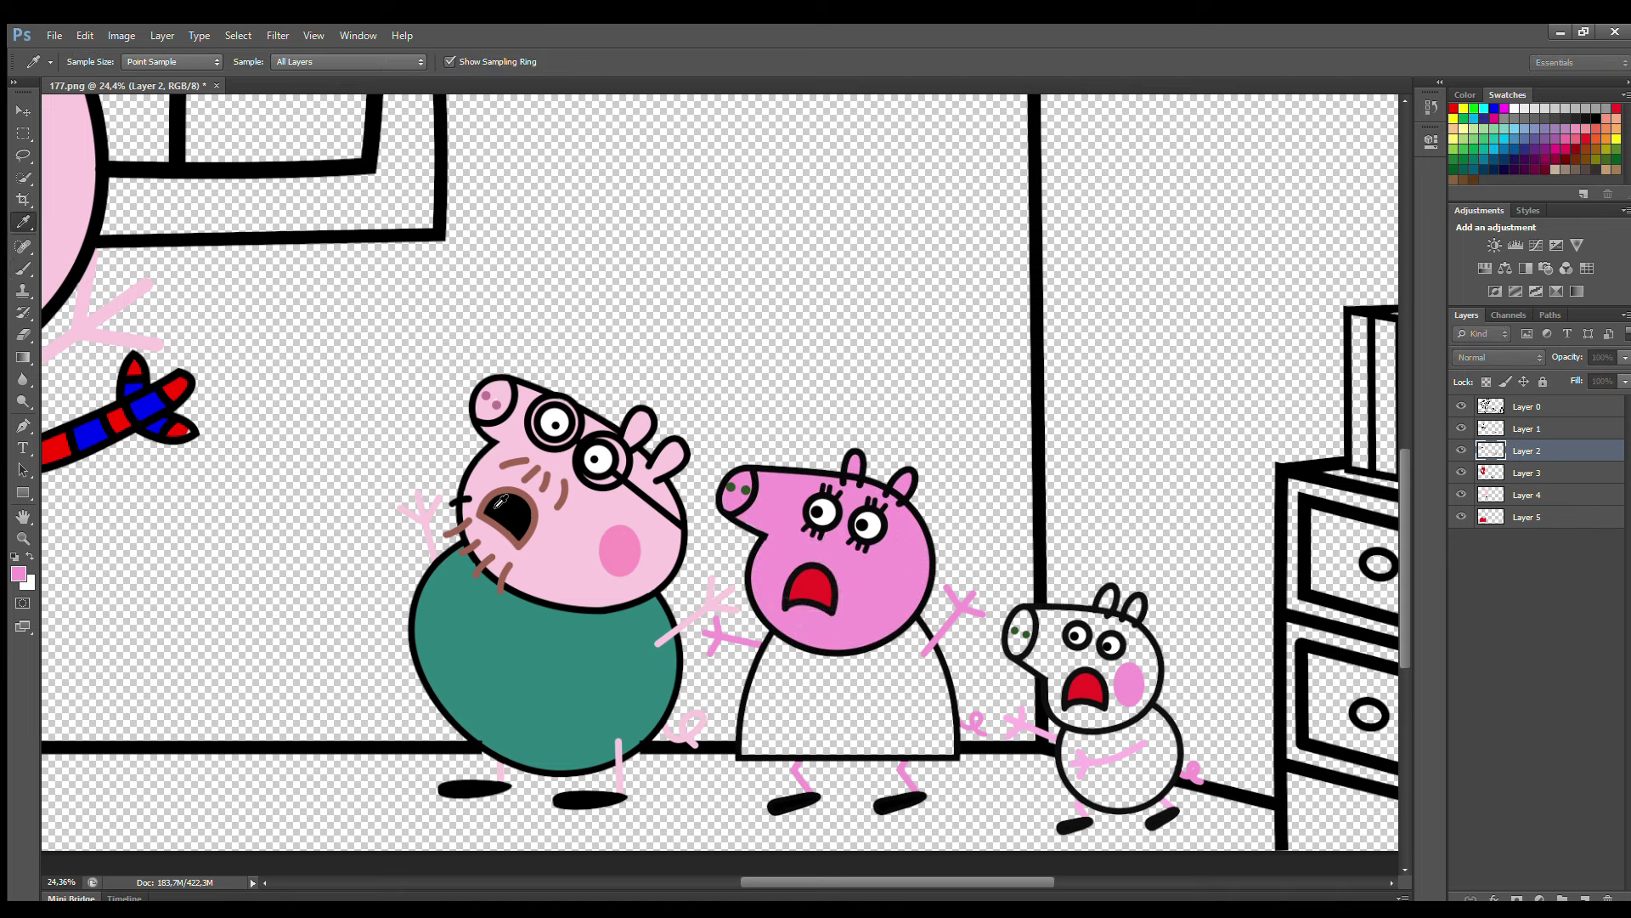
- Paint the middle pig's dress orange on Layer 3
click(1492, 411)
click(1535, 475)
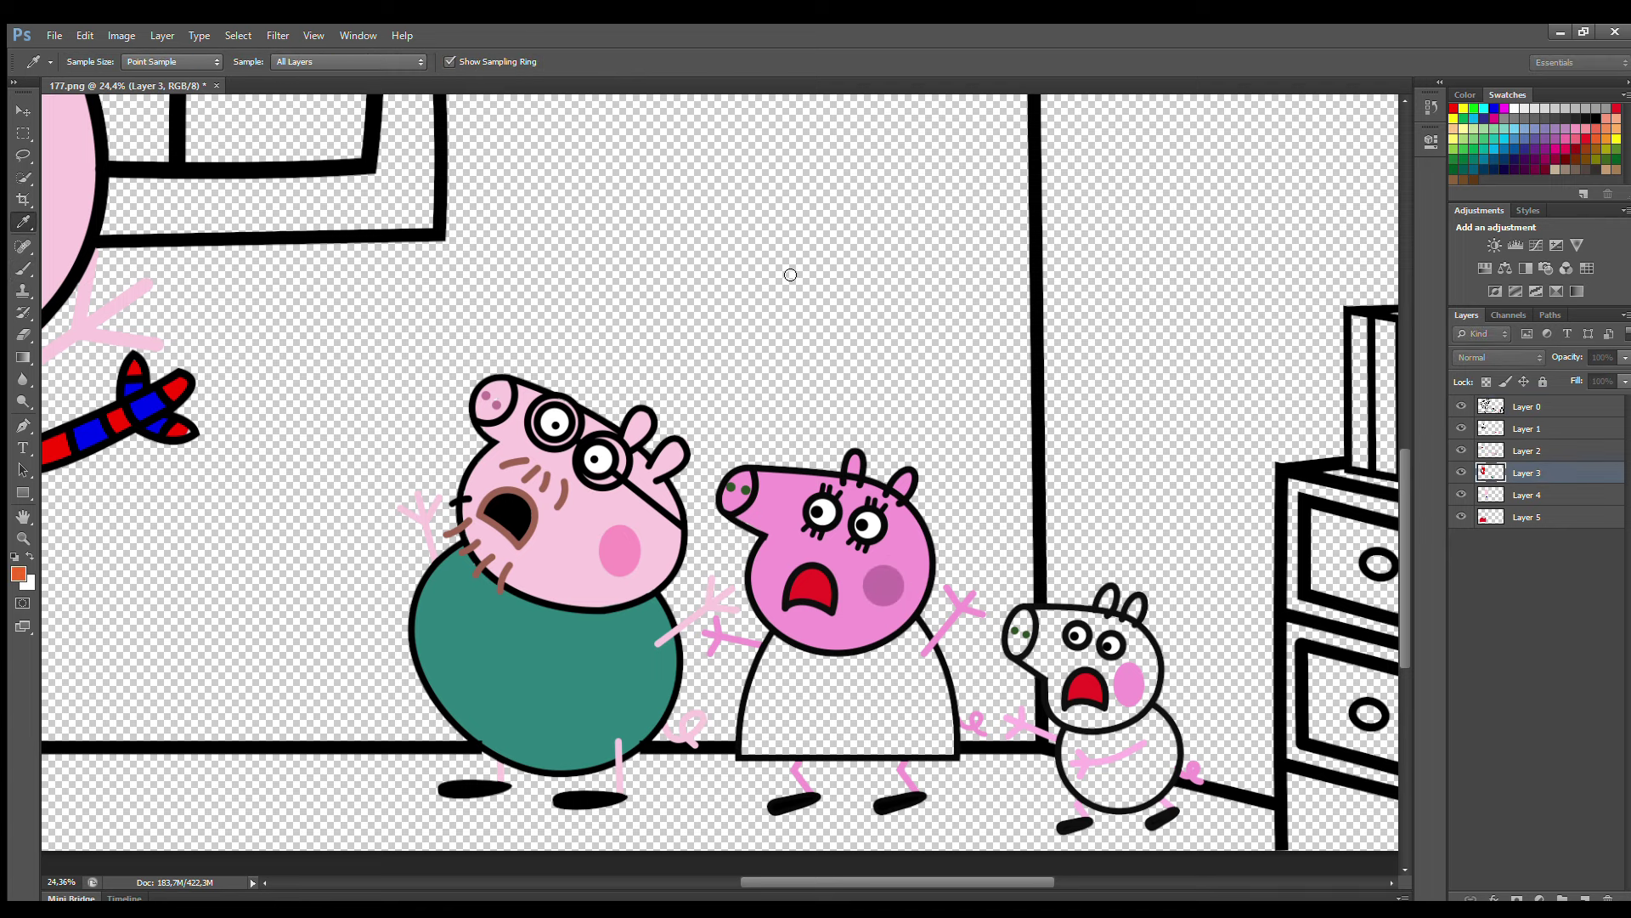
mouse_move(783, 647)
mouse_down()
mouse_move(948, 710)
mouse_move(942, 731)
mouse_up()
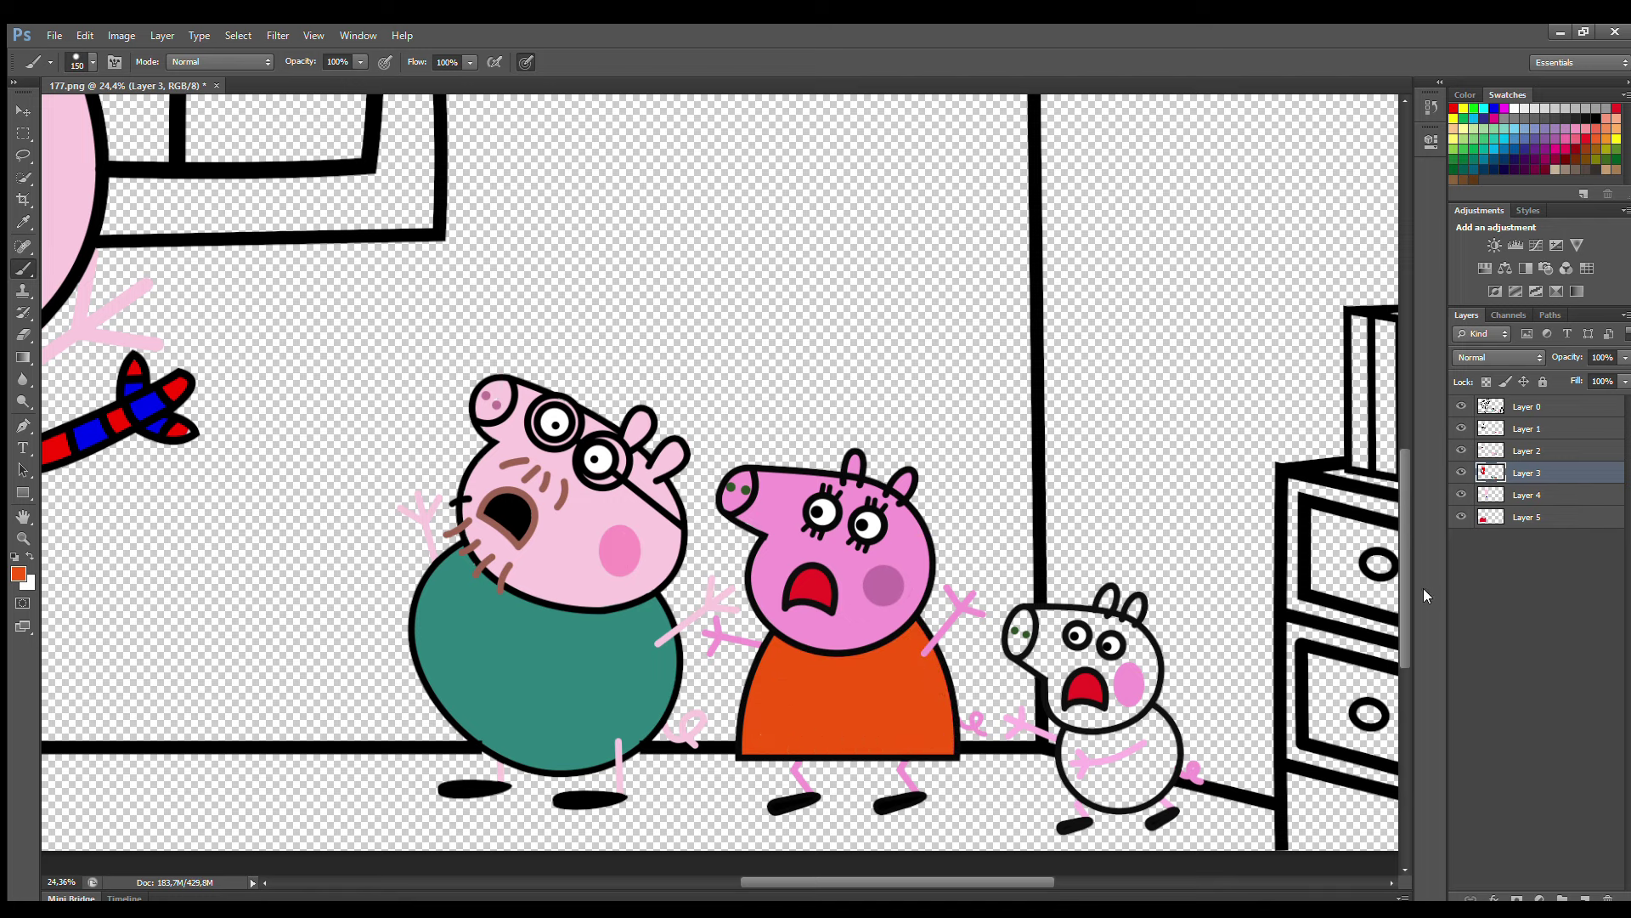
- Paint George's face pink, then his body dark blue on Layer 4
alt+click(1073, 680)
mouse_move(1042, 667)
mouse_down()
mouse_move(1141, 635)
mouse_move(1121, 707)
mouse_up()
click(1530, 496)
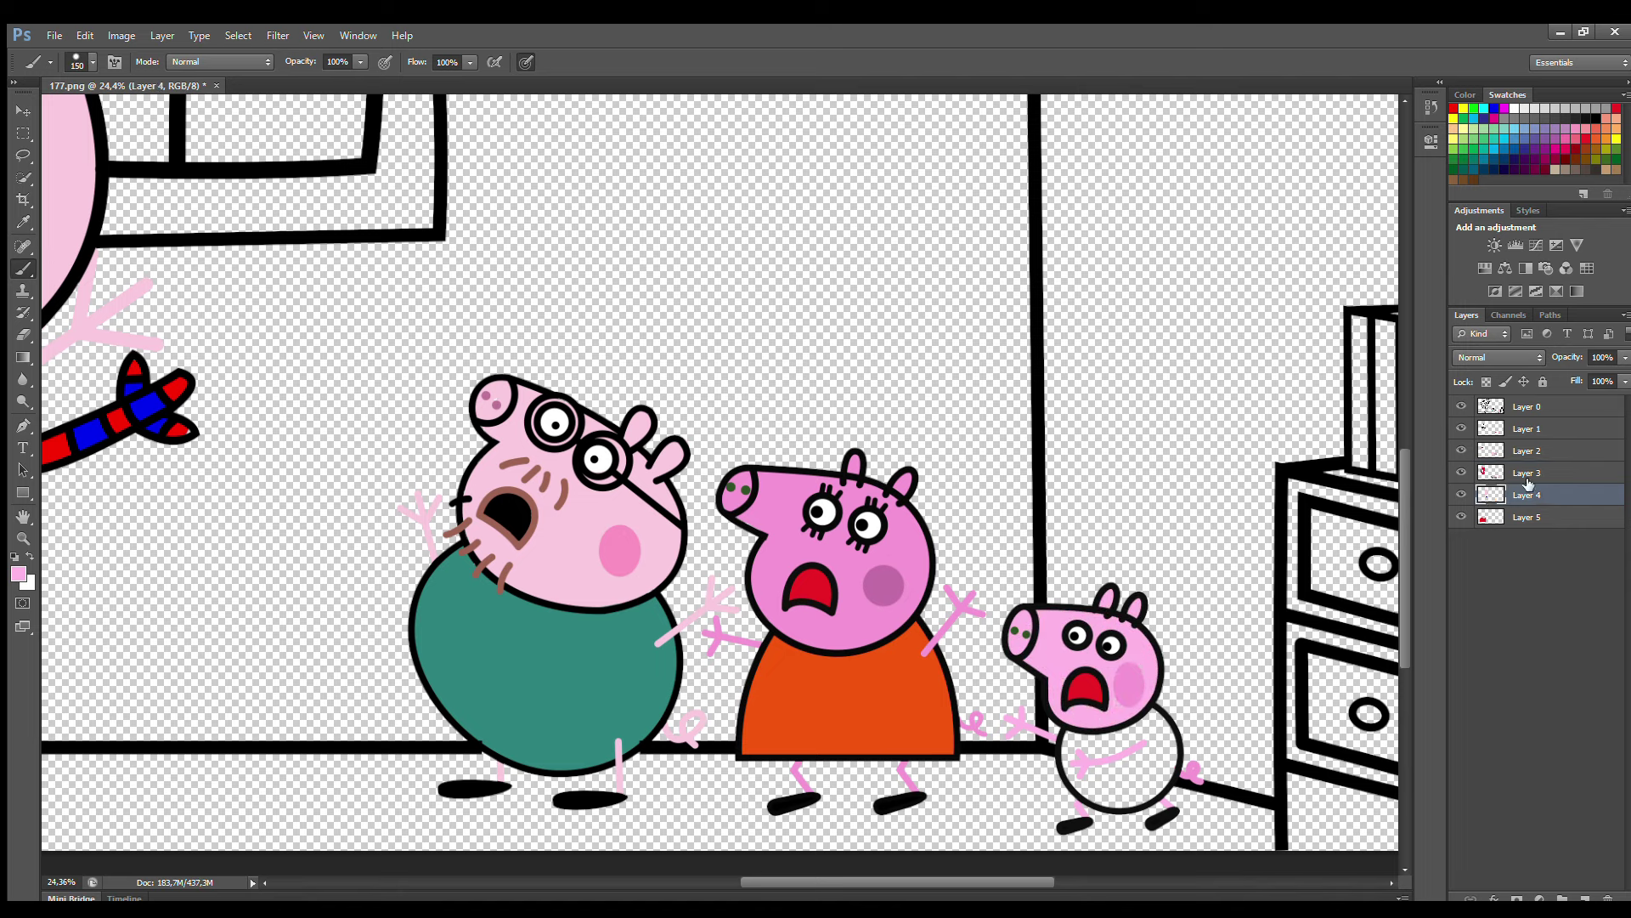
click(1515, 151)
drag(1079, 774, 1166, 763)
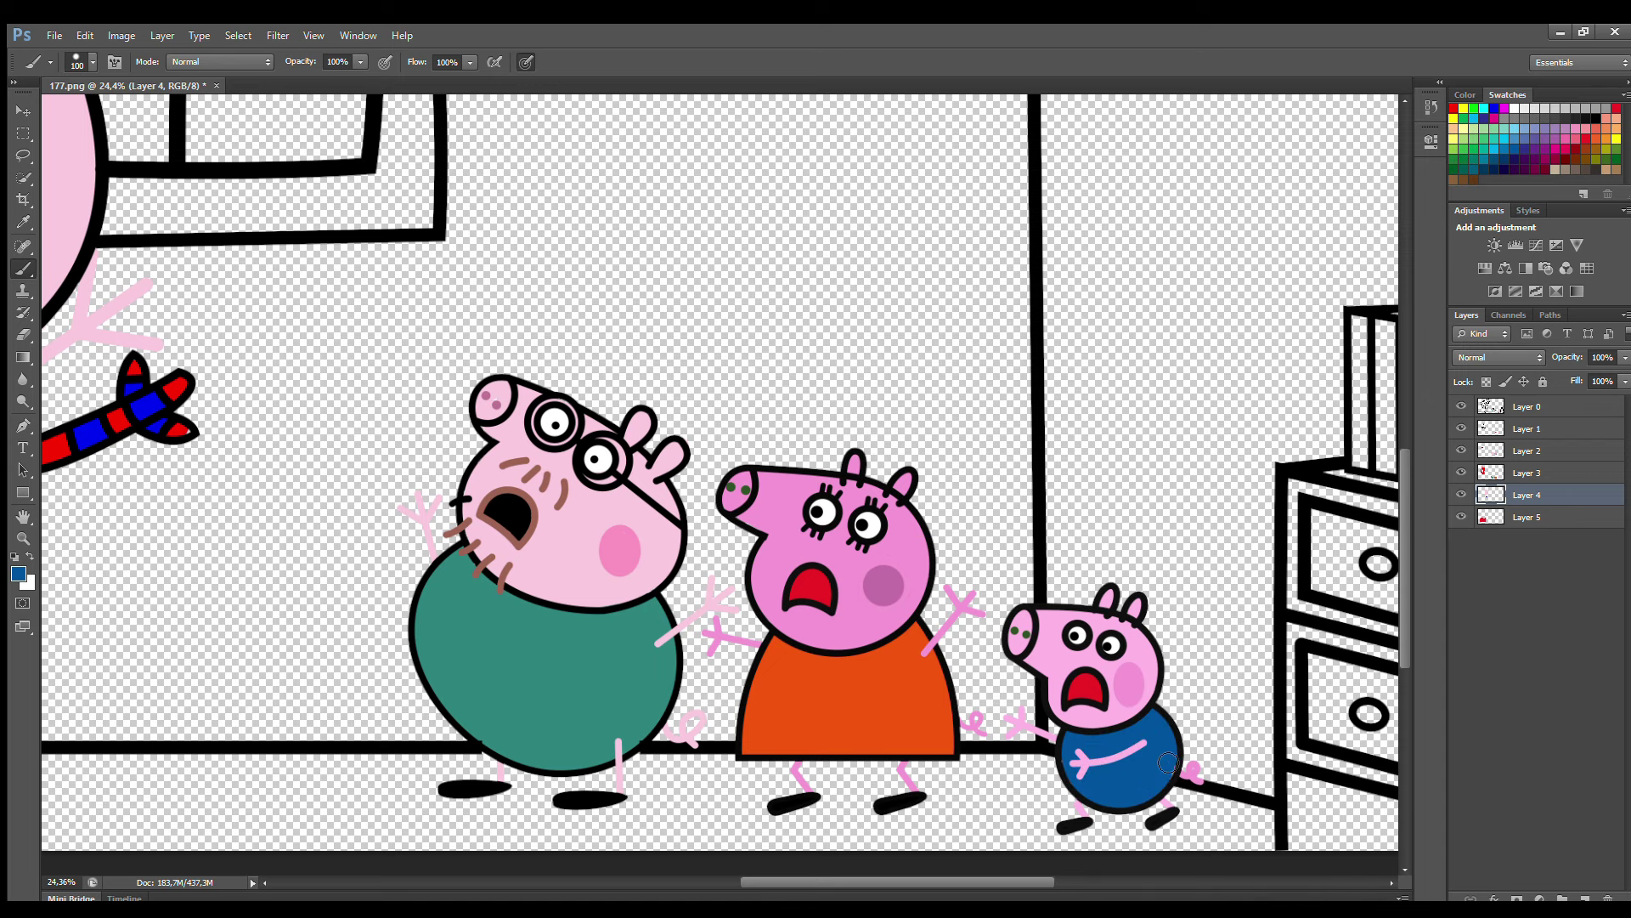
scroll(1058, 749, down, 2)
scroll(957, 711, down, 2)
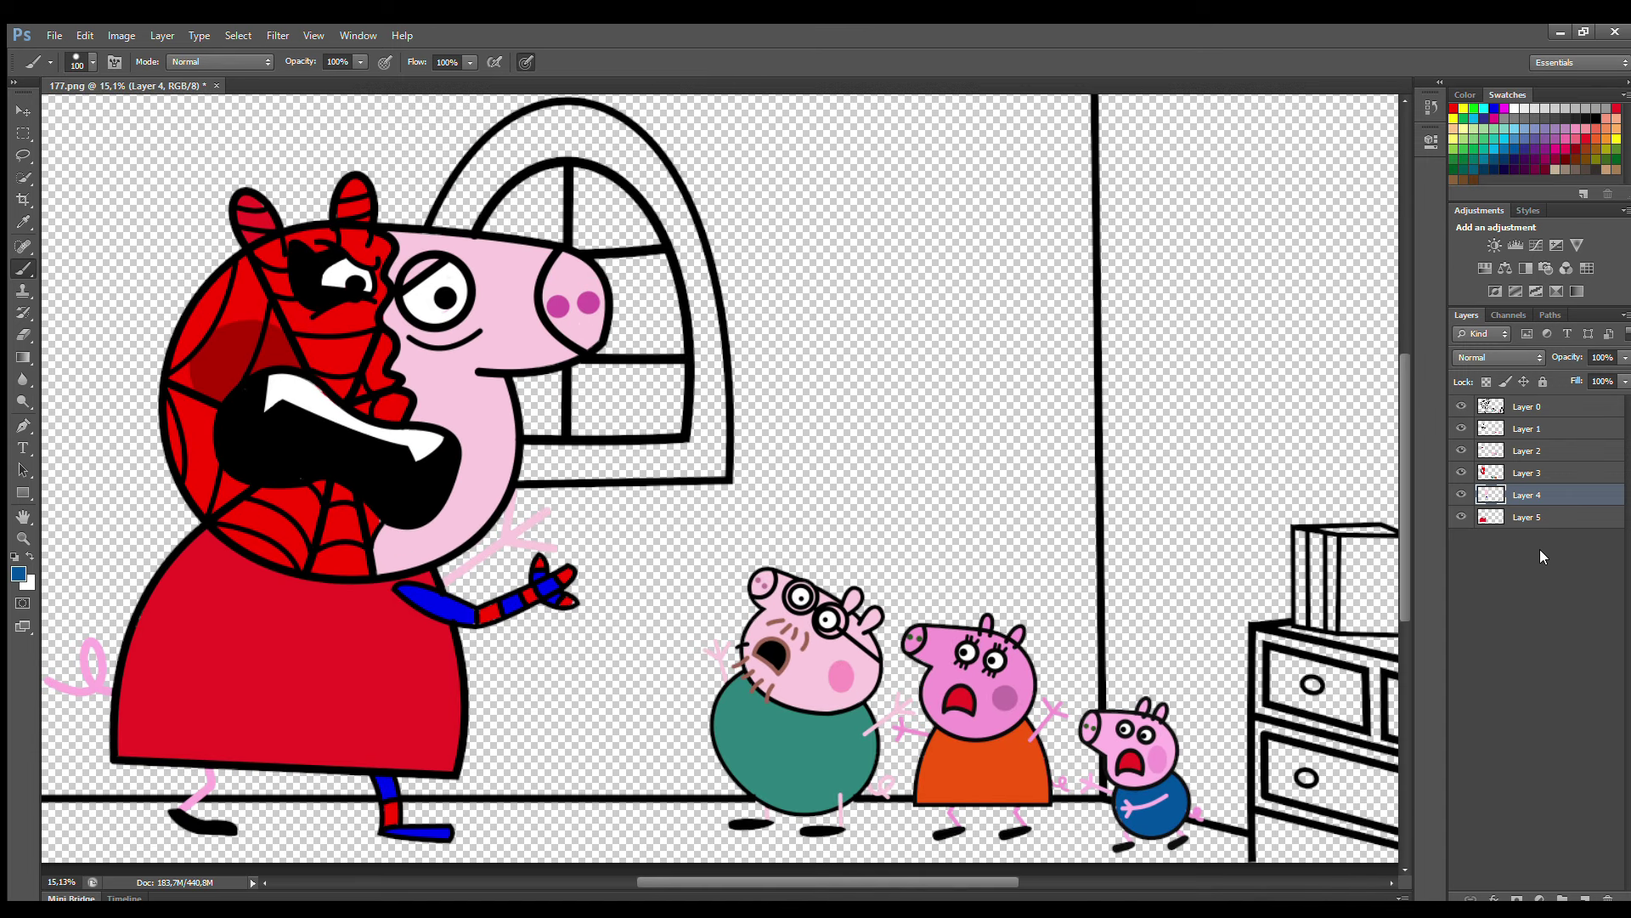
- On Layer 5, paint the arched window frame peach and select light blue for the panes
click(1536, 516)
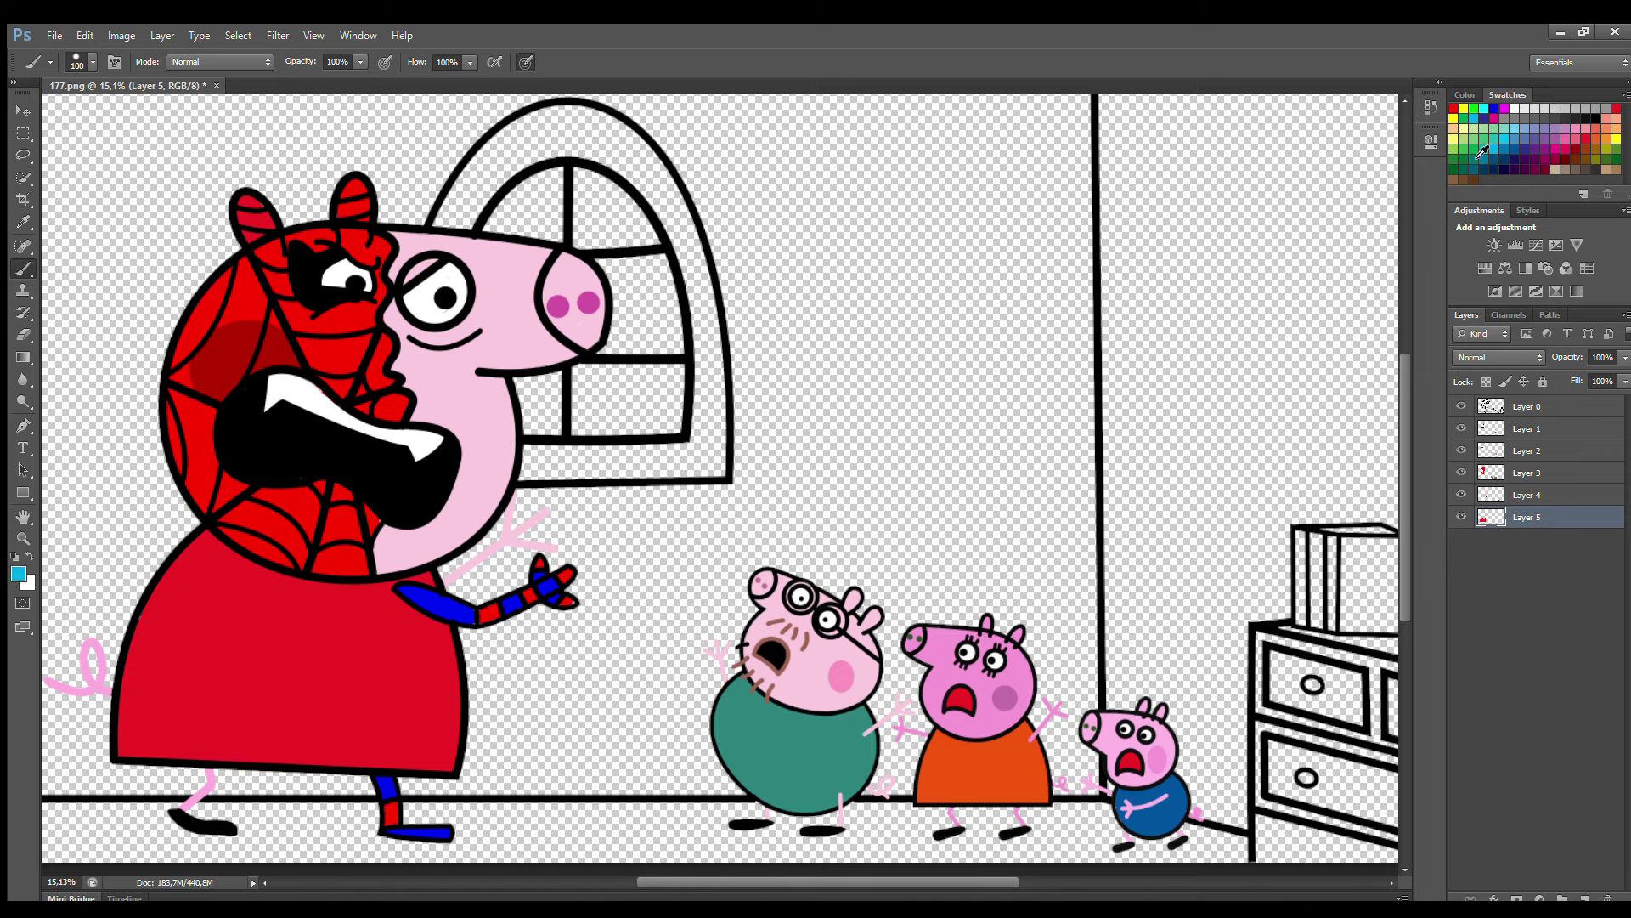
mouse_move(459, 222)
mouse_down()
mouse_move(724, 391)
mouse_move(688, 472)
mouse_move(556, 463)
mouse_up()
mouse_move(709, 456)
mouse_down()
mouse_move(707, 319)
mouse_move(656, 204)
mouse_move(549, 147)
mouse_move(480, 236)
mouse_move(593, 189)
mouse_move(669, 318)
mouse_move(536, 393)
mouse_move(644, 383)
mouse_move(631, 273)
mouse_move(548, 223)
mouse_move(595, 370)
mouse_up()
click(1512, 131)
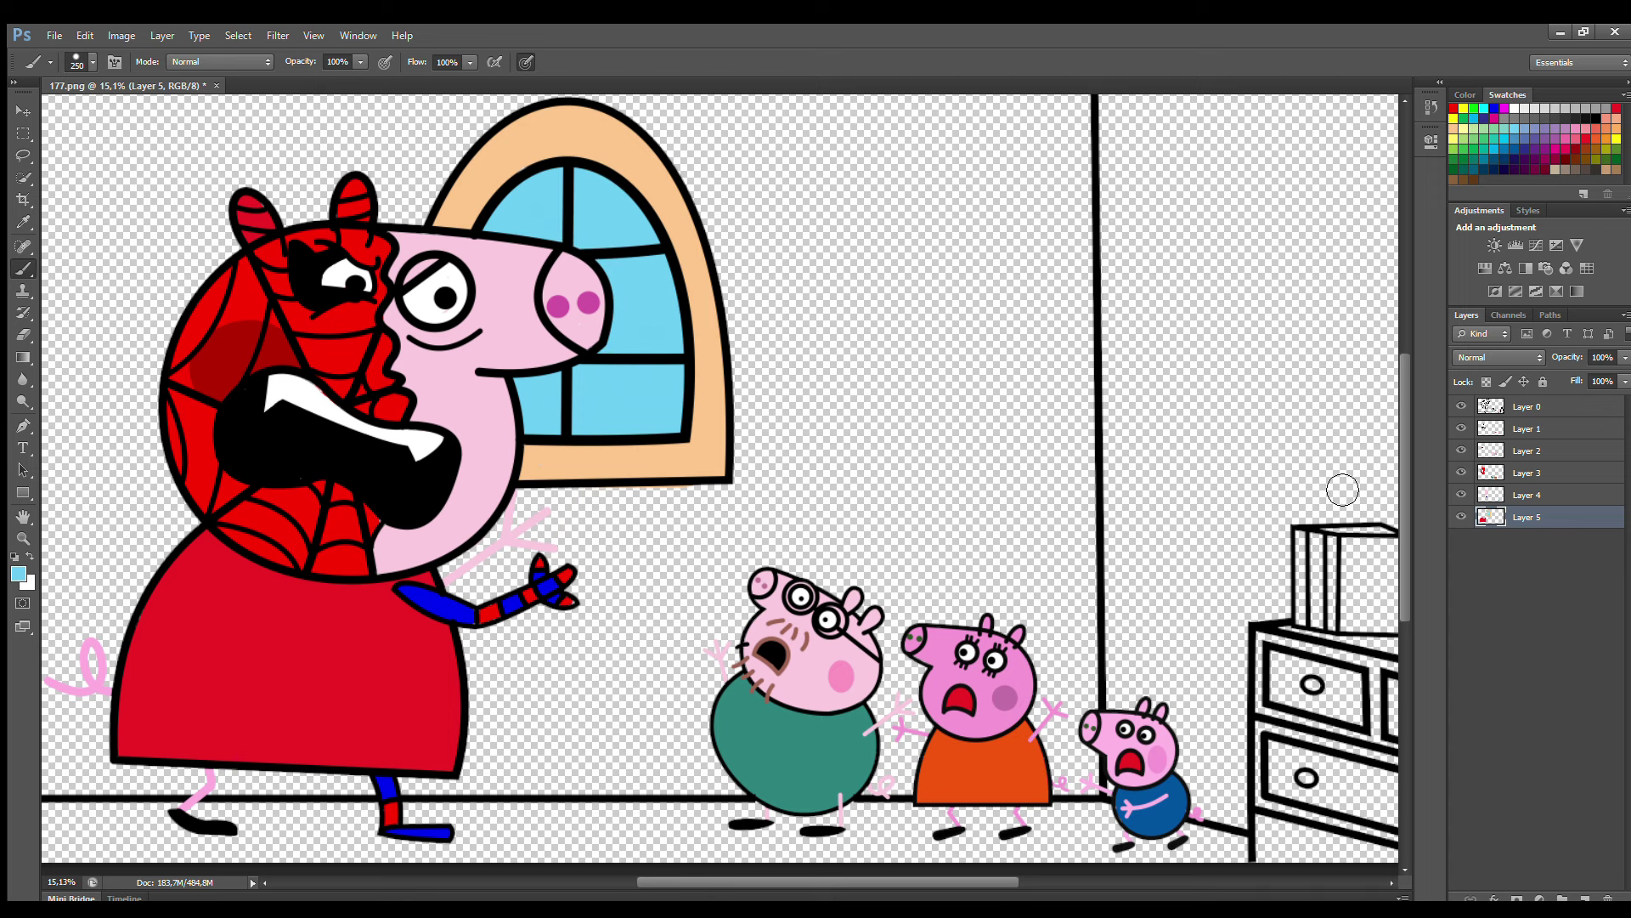
- Paint the floor strip pale blue on a new layer
key(ctrl+shift+n)
scroll(1021, 627, down, 1)
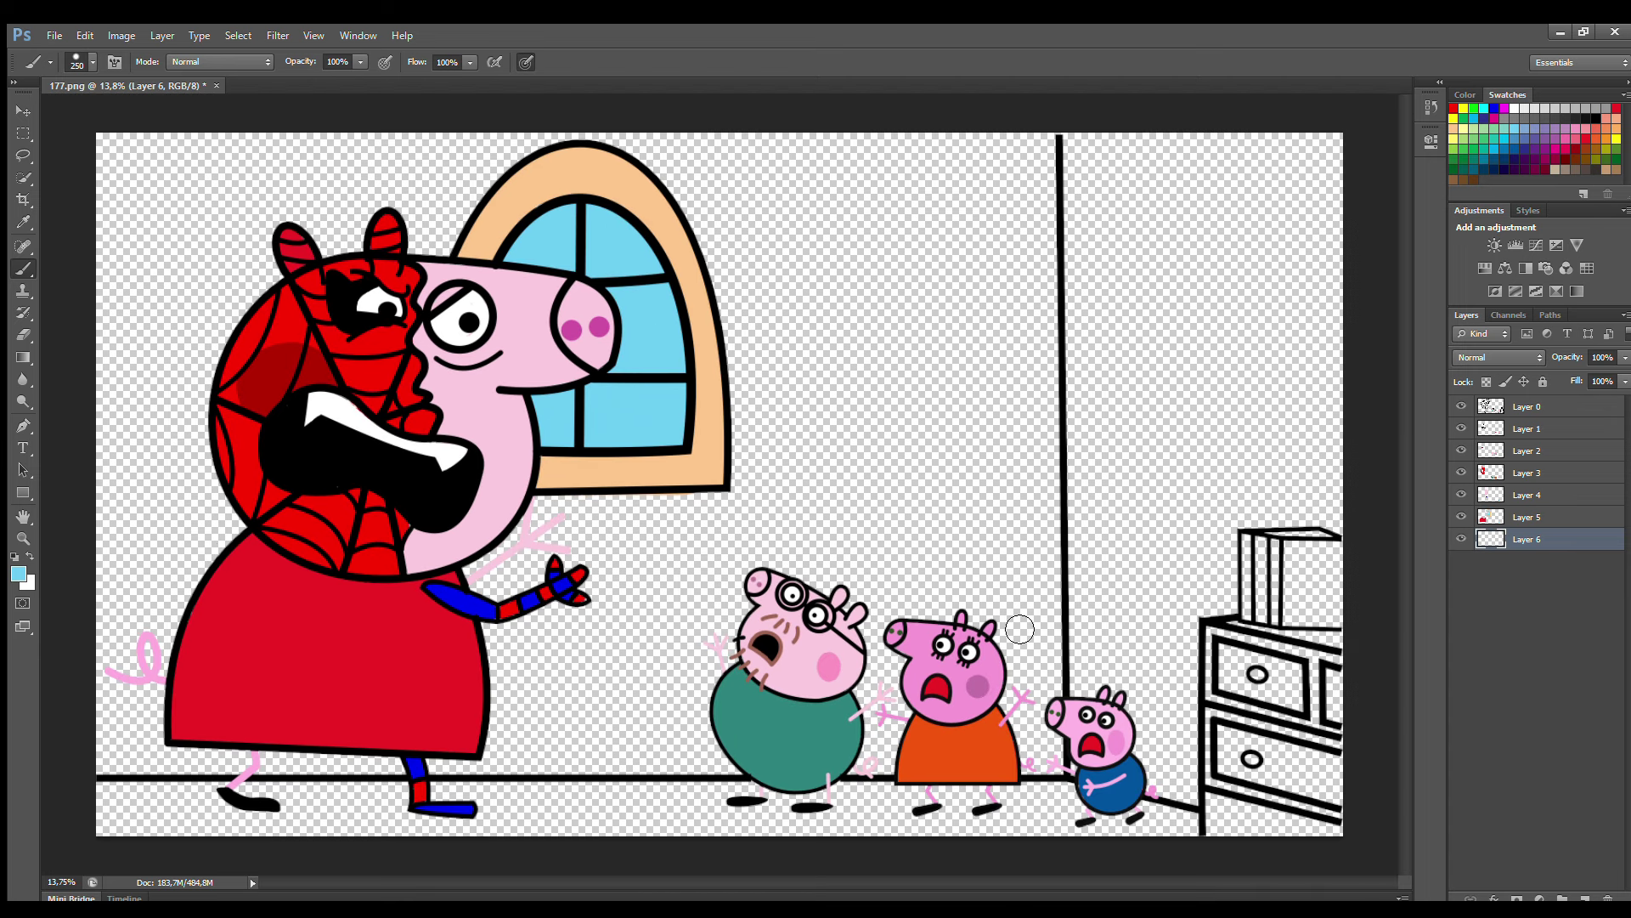
click(1487, 153)
mouse_move(108, 797)
mouse_down()
mouse_move(1032, 800)
mouse_move(1185, 828)
mouse_move(103, 835)
mouse_up()
- On Layer 1, colour the book on the dresser orange with a brown left spine
click(1537, 430)
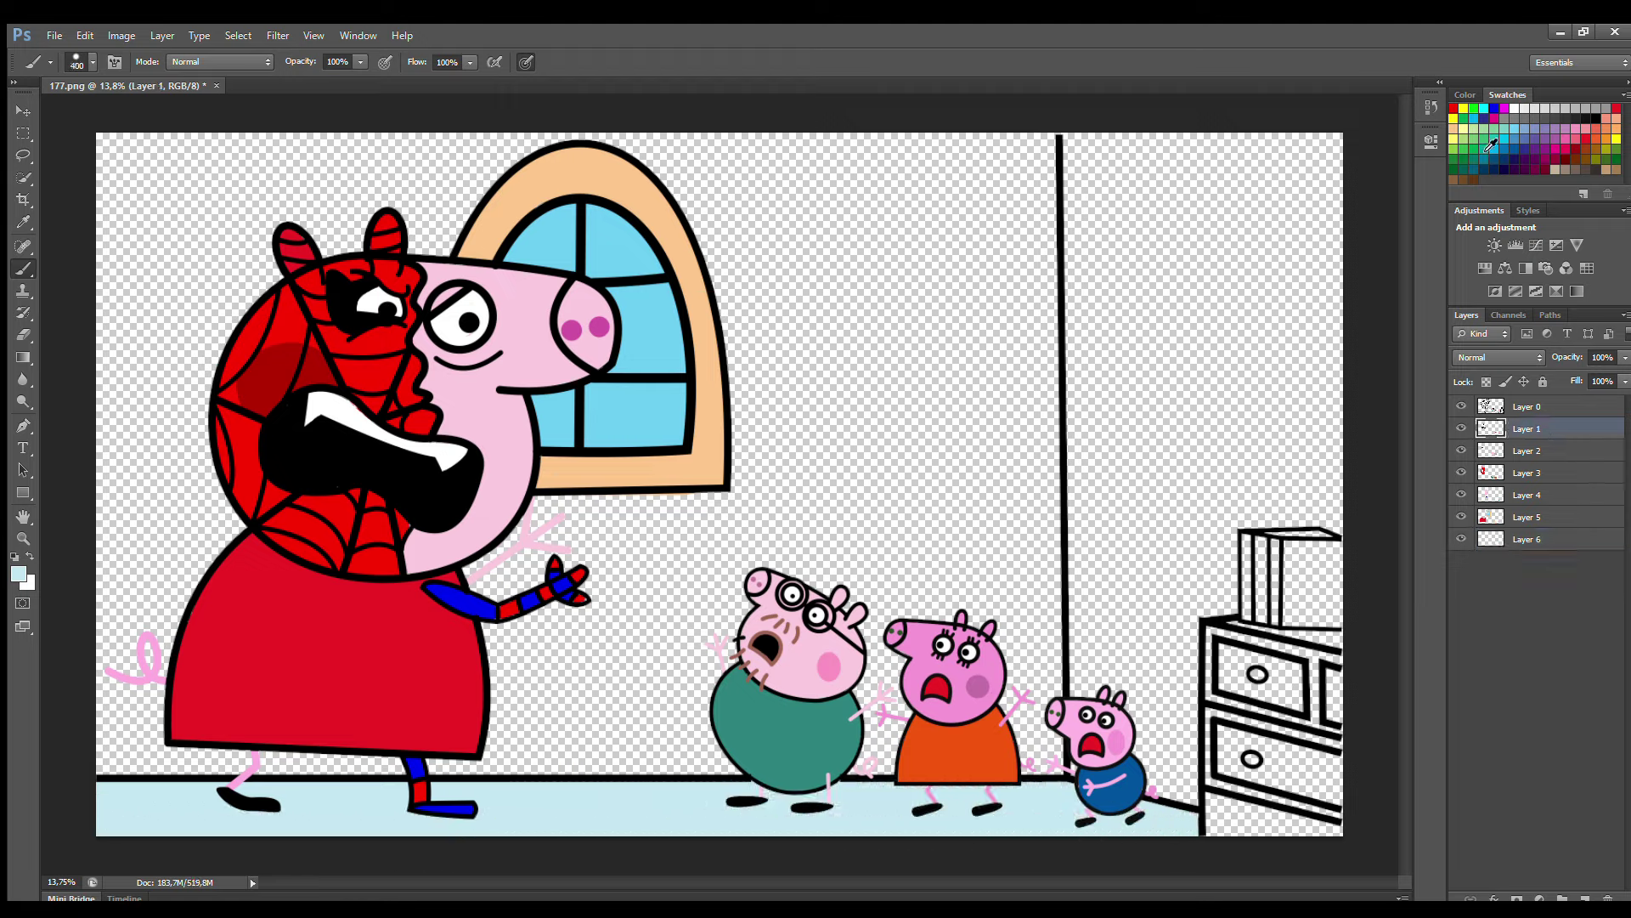
click(1574, 142)
mouse_move(1295, 553)
mouse_down()
mouse_move(1293, 624)
mouse_move(1339, 549)
mouse_move(1321, 597)
mouse_up()
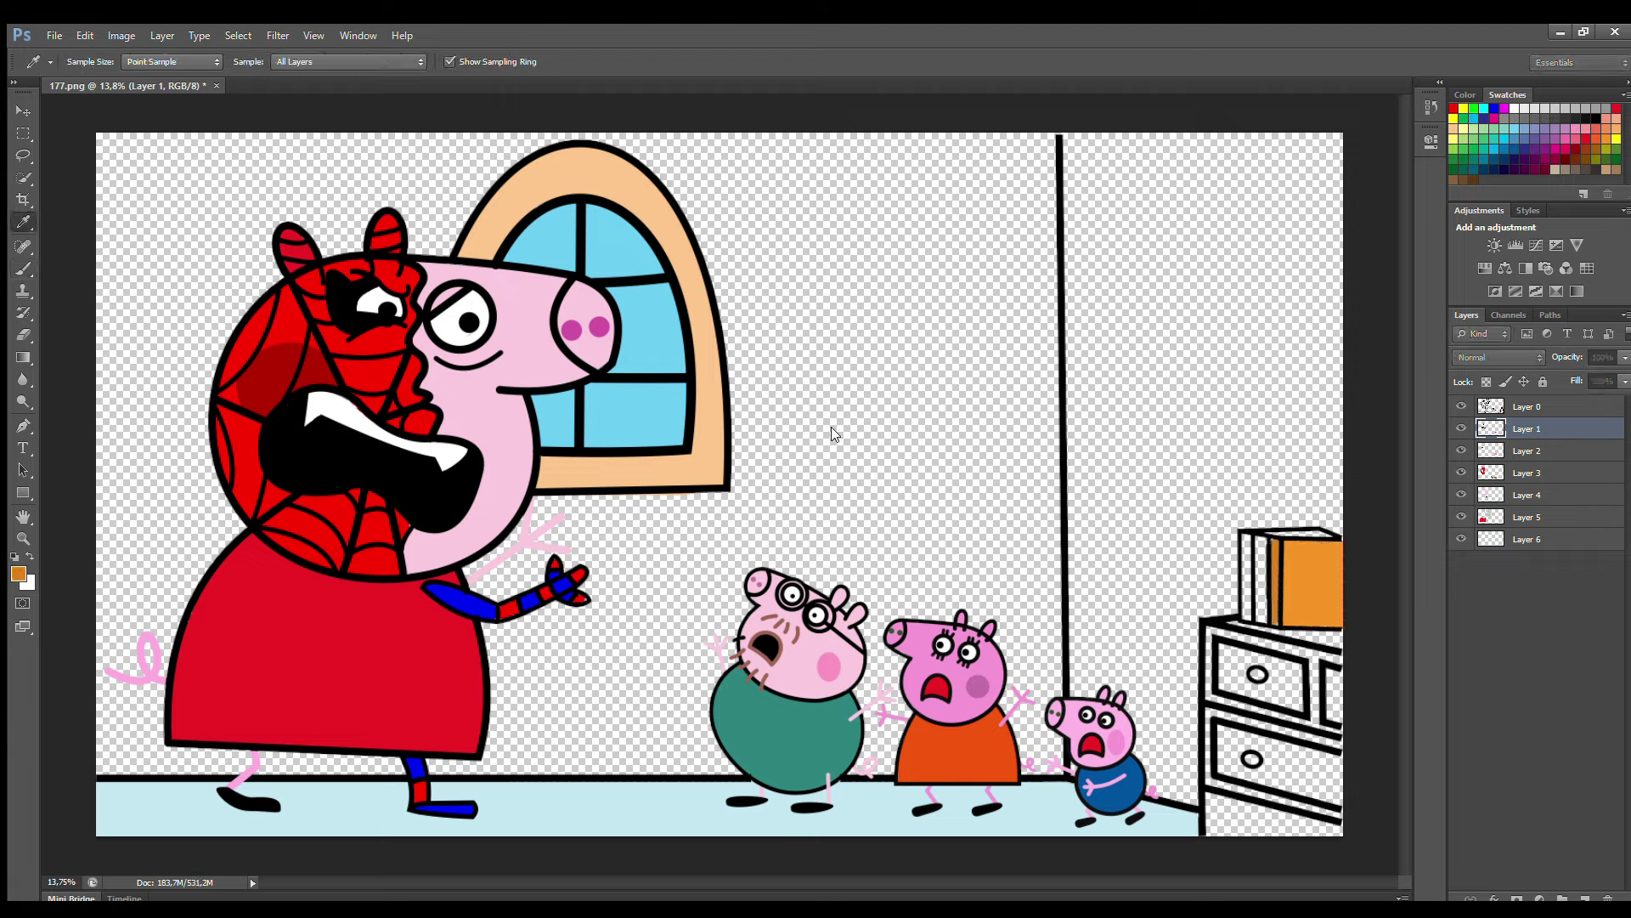
drag(1259, 545, 1259, 611)
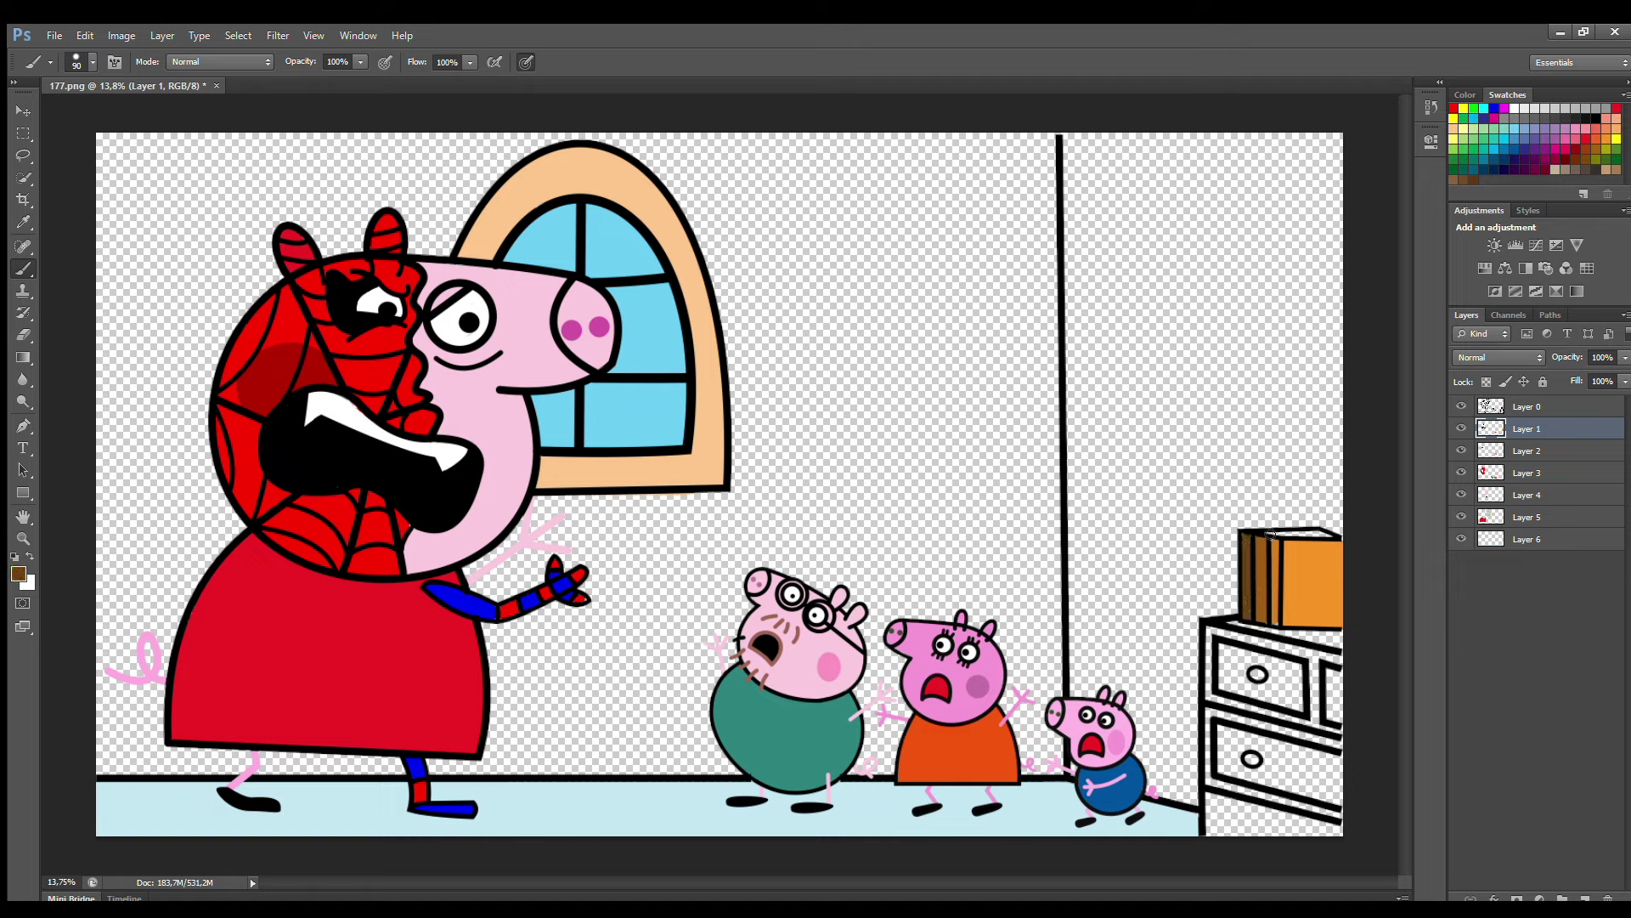
- On Layer 2, paint the dresser's left, bottom, middle and right edge panels dark brown
key(alt+bracketleft)
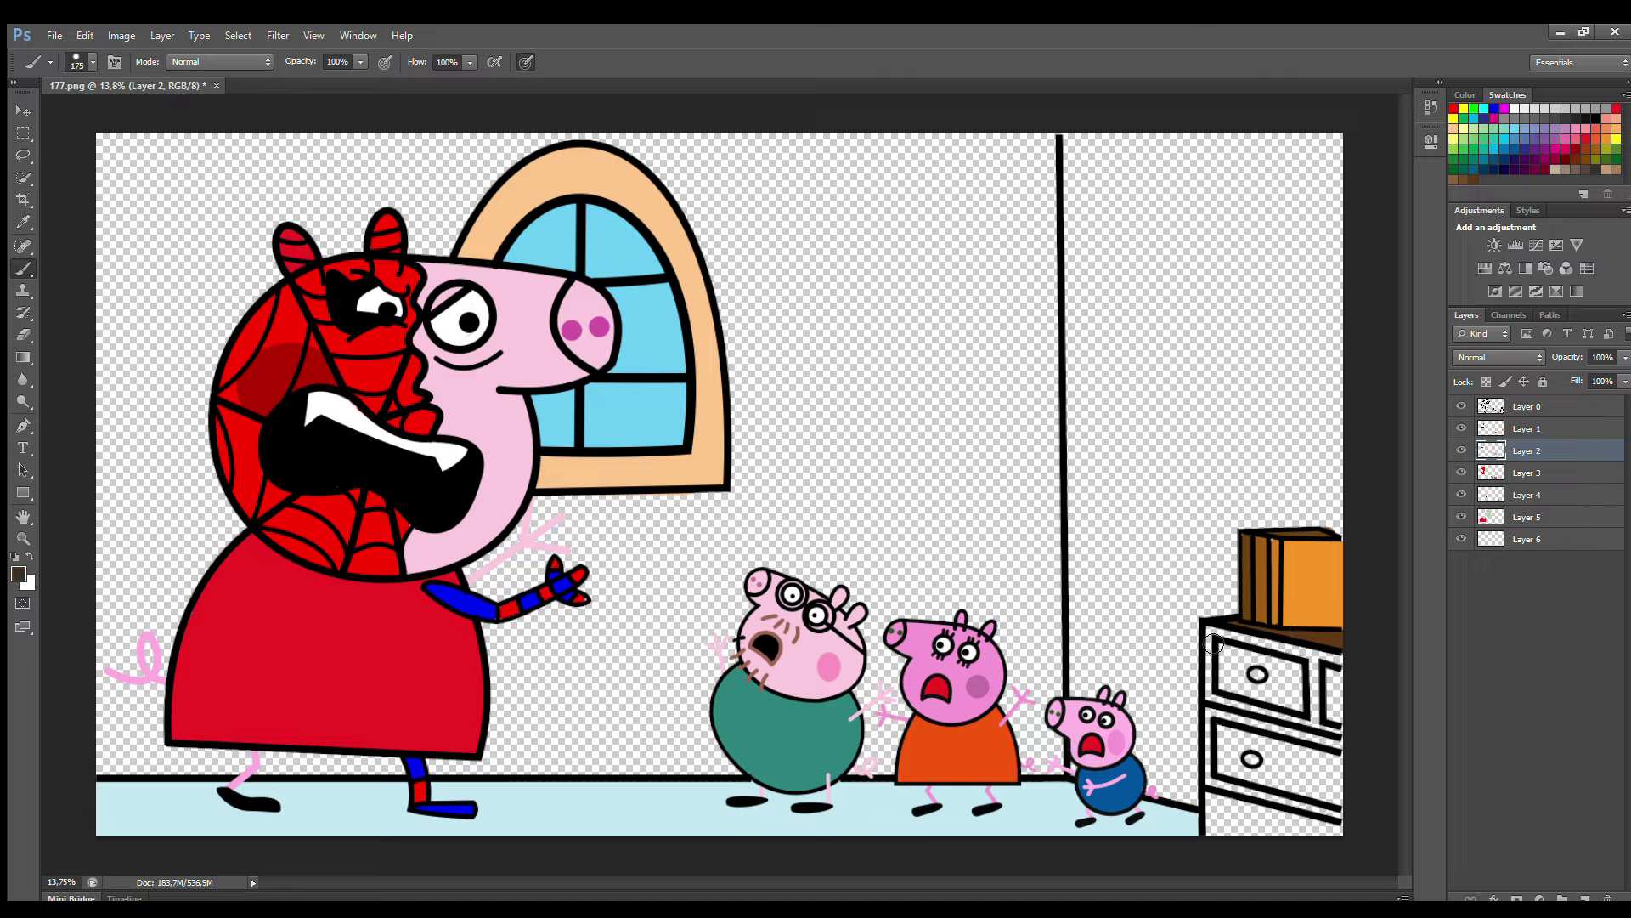
mouse_move(1214, 640)
mouse_down()
mouse_move(1297, 826)
mouse_move(1224, 784)
mouse_up()
mouse_move(1225, 715)
mouse_down()
mouse_move(1339, 753)
mouse_move(1322, 677)
mouse_up()
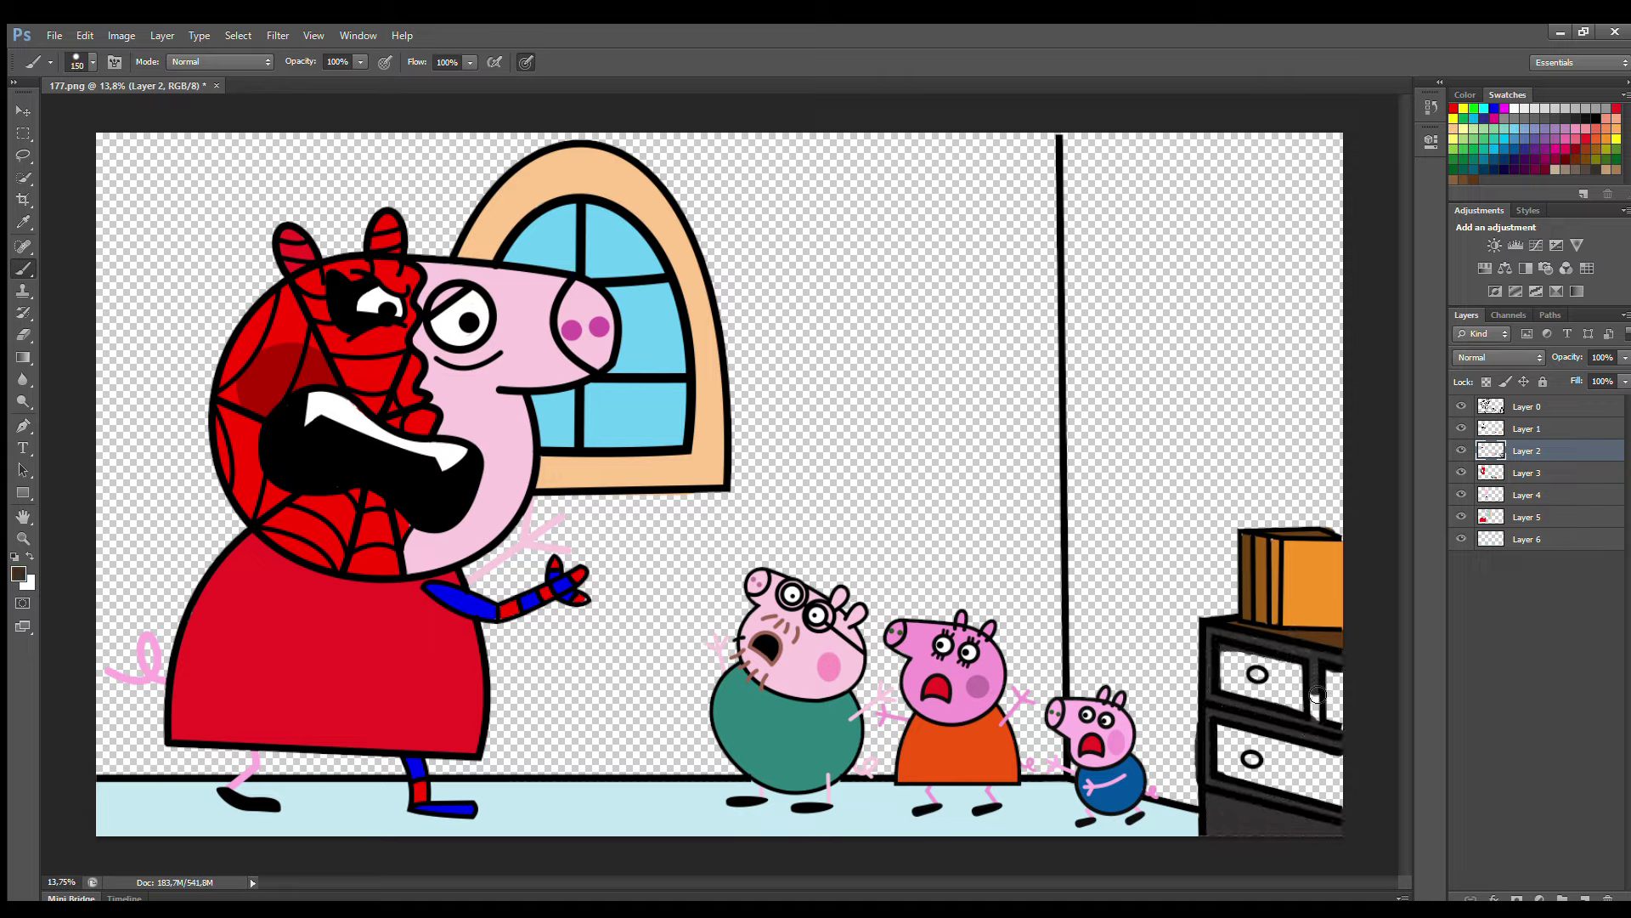
key(i)
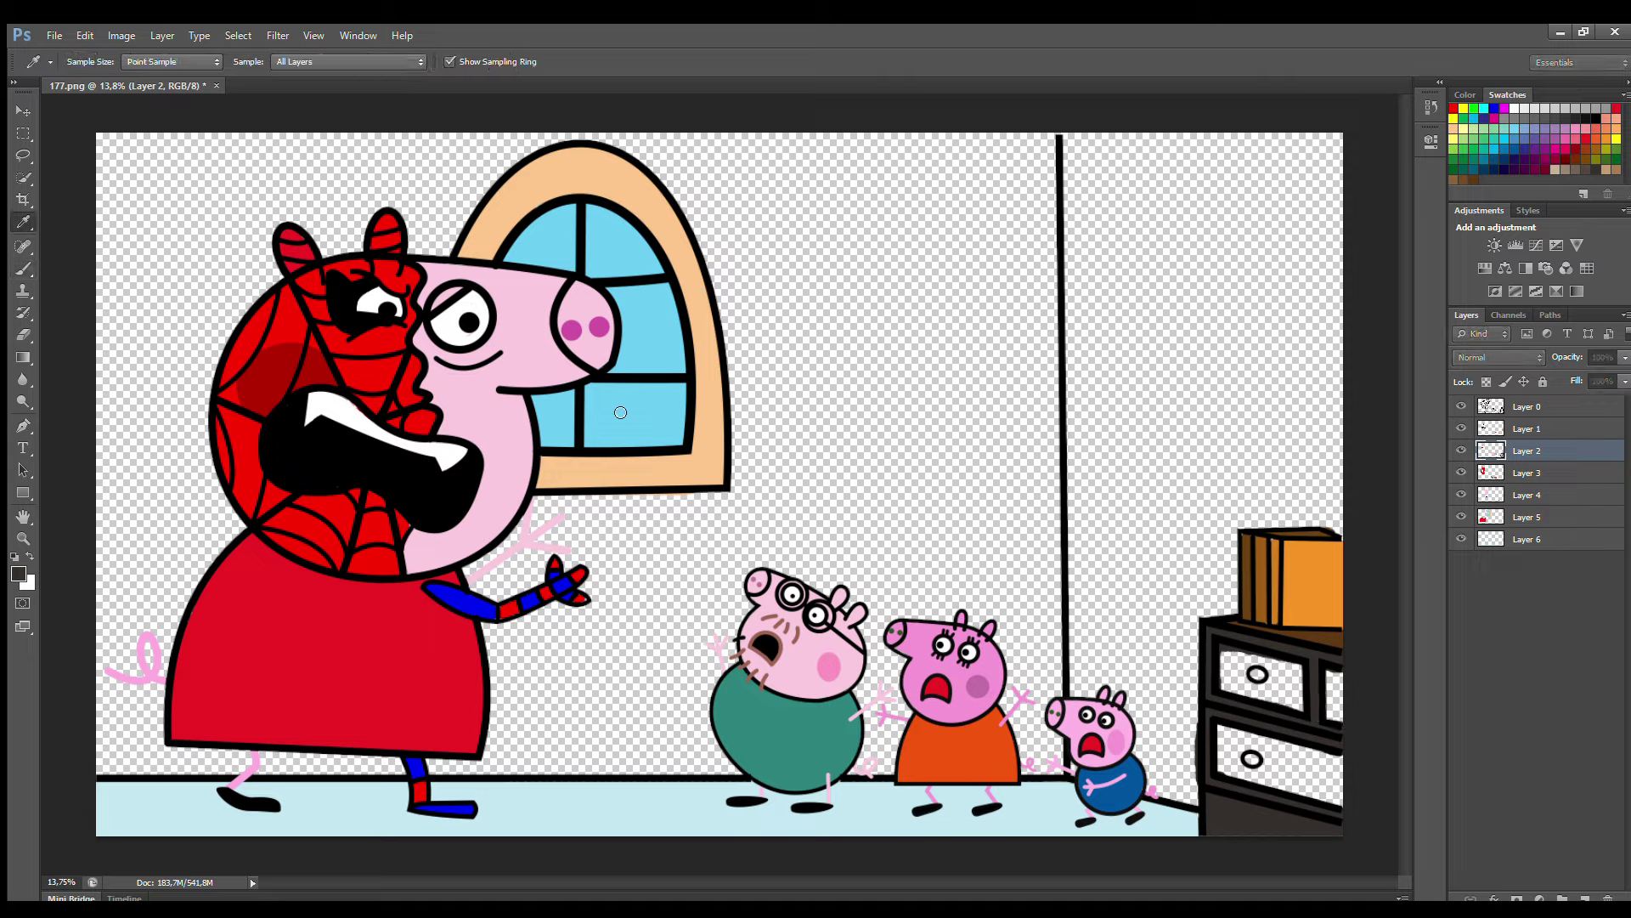
key(b)
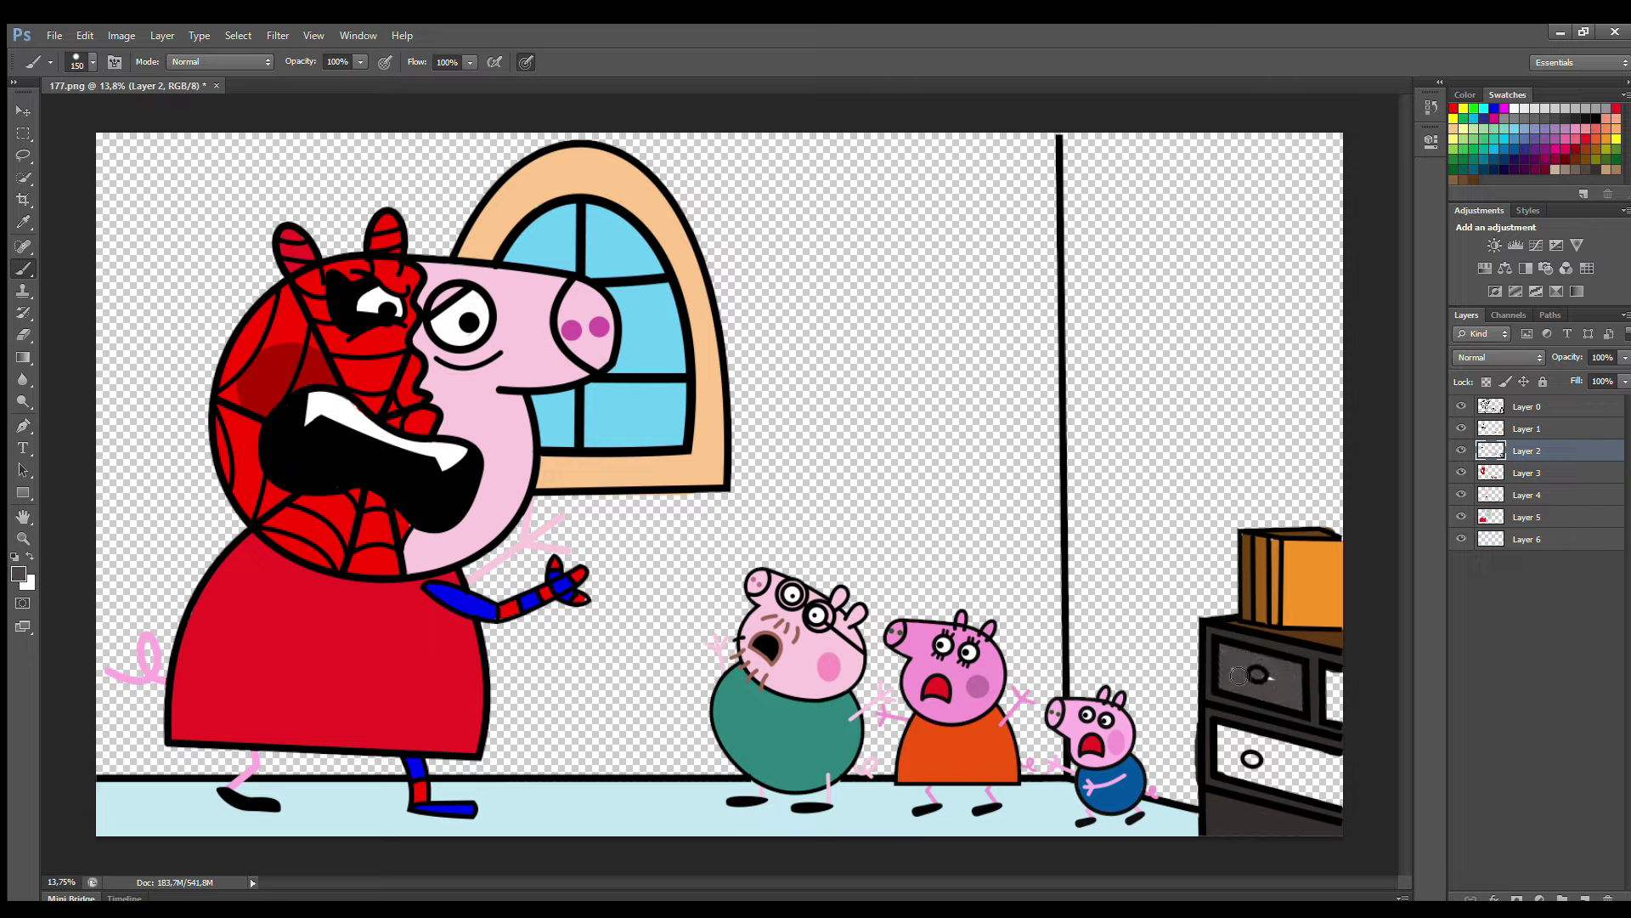
mouse_move(1328, 678)
mouse_down()
mouse_move(1334, 717)
mouse_move(1227, 752)
mouse_move(1274, 780)
mouse_move(1320, 770)
mouse_move(1234, 760)
mouse_up()
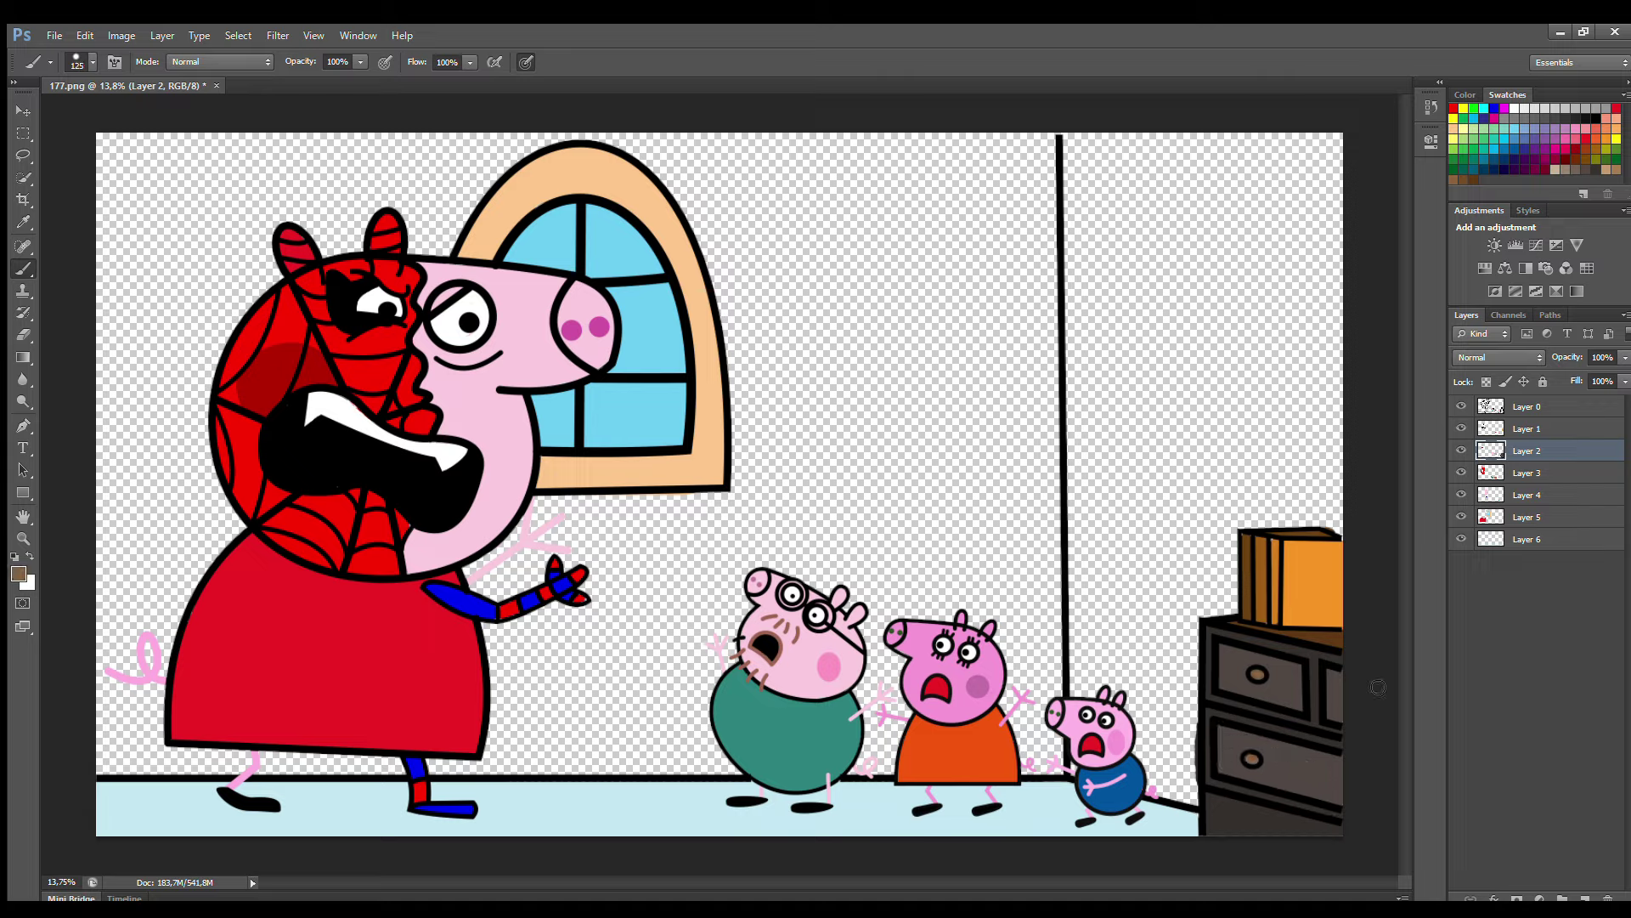
key(e)
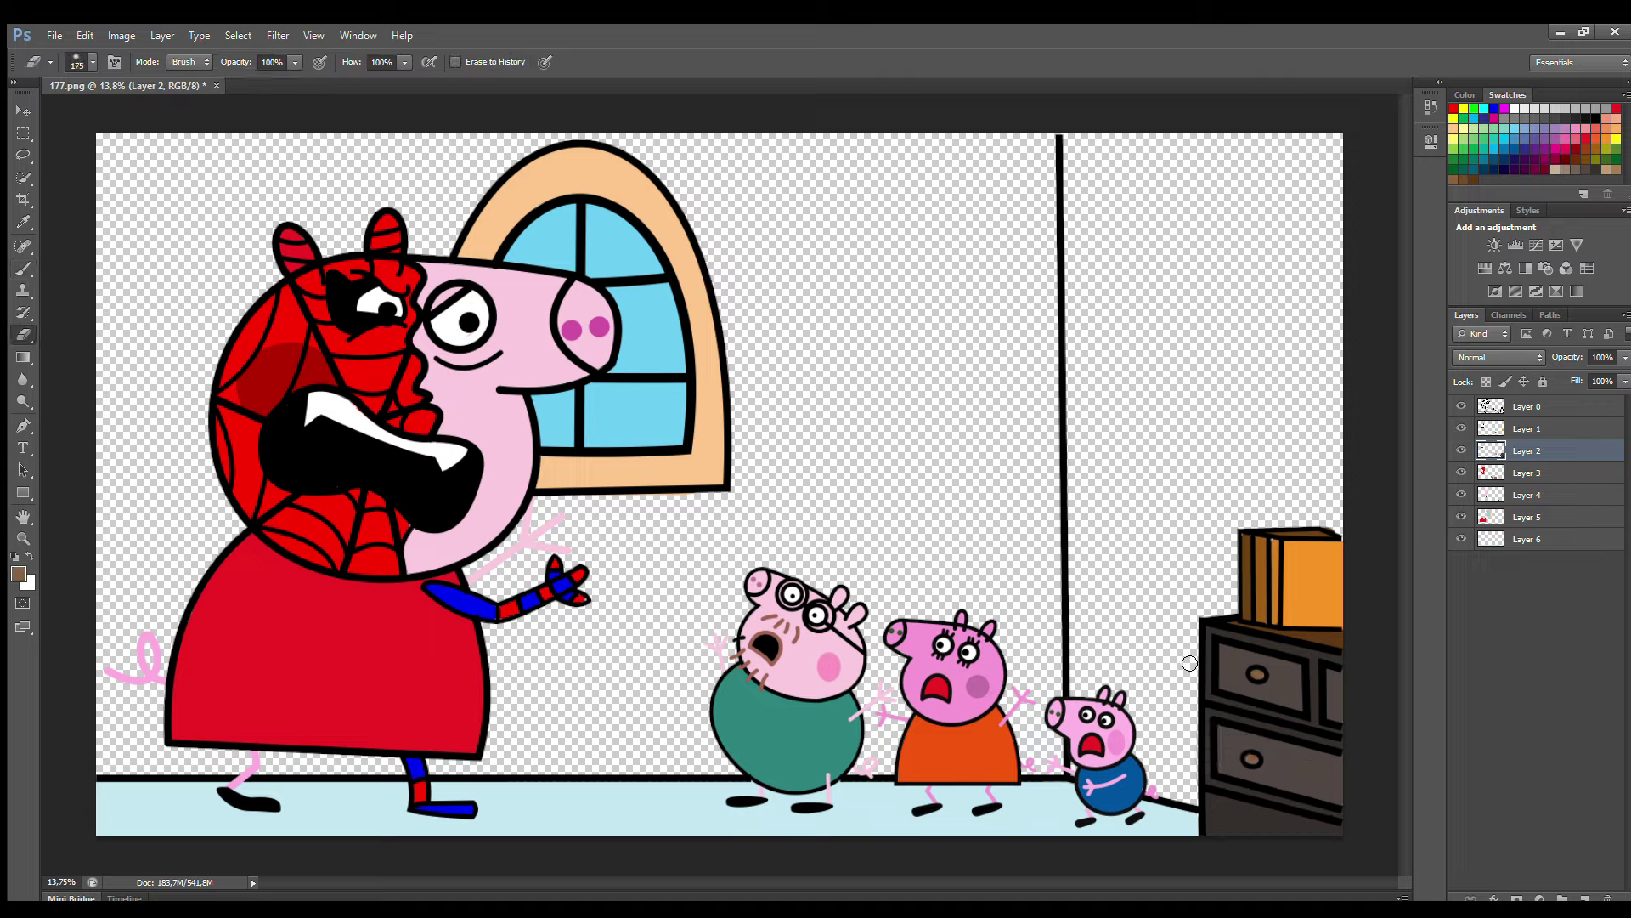
- Paint the back wall behind the pigs lavender purple on a new layer
click(1564, 896)
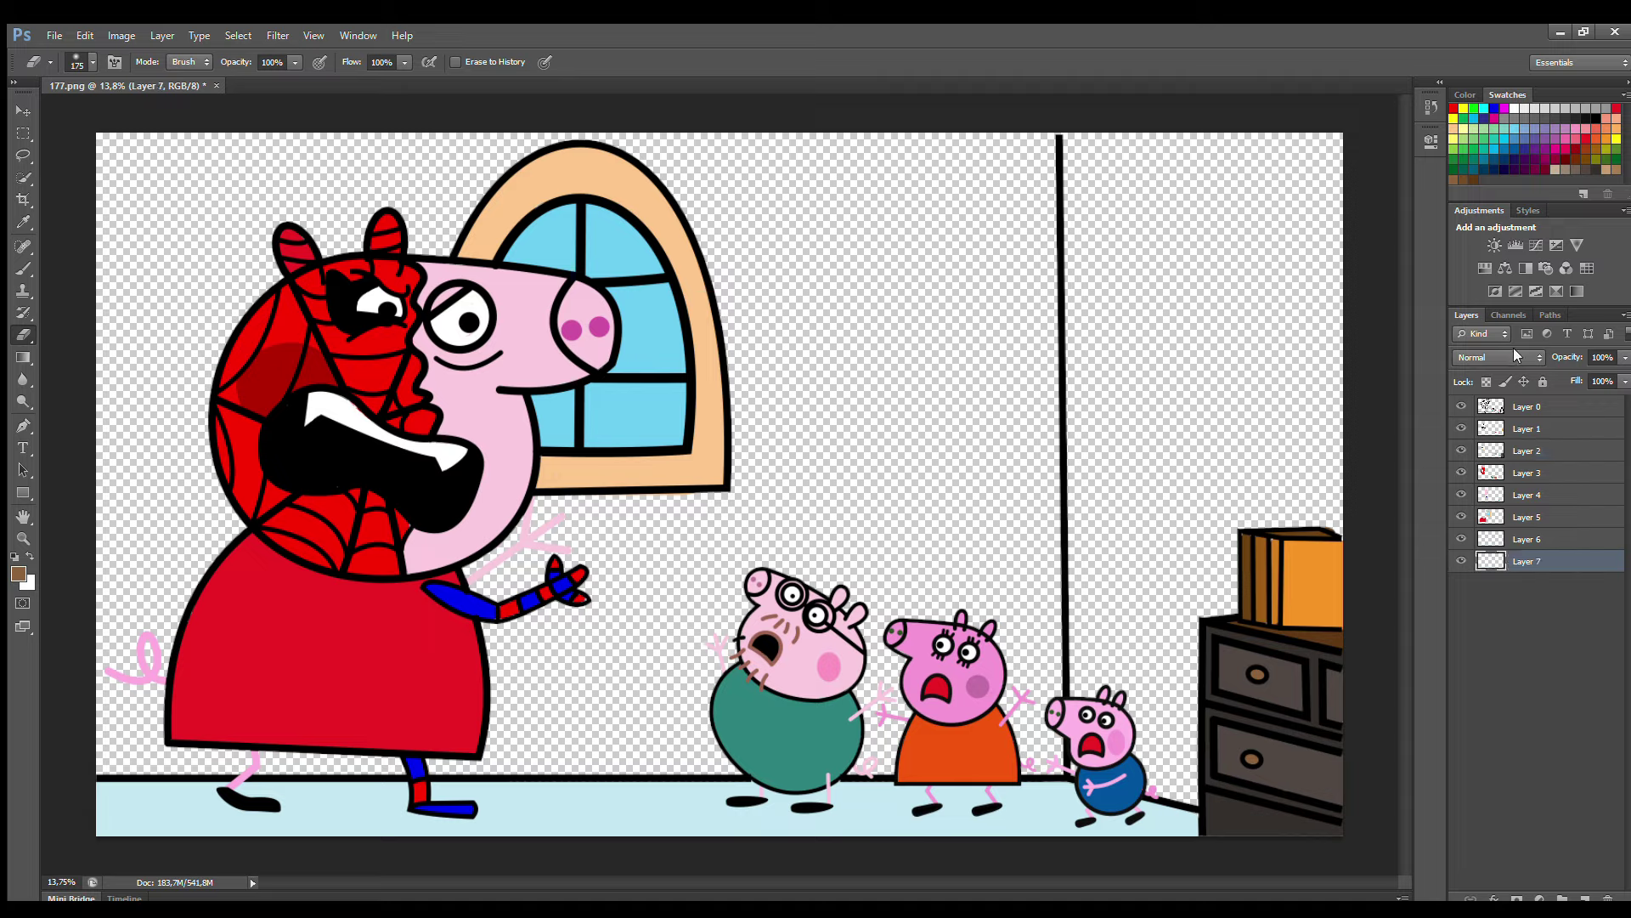
key(b)
key(v)
key(b)
mouse_move(116, 173)
mouse_down()
mouse_move(1058, 533)
mouse_move(1060, 745)
mouse_up()
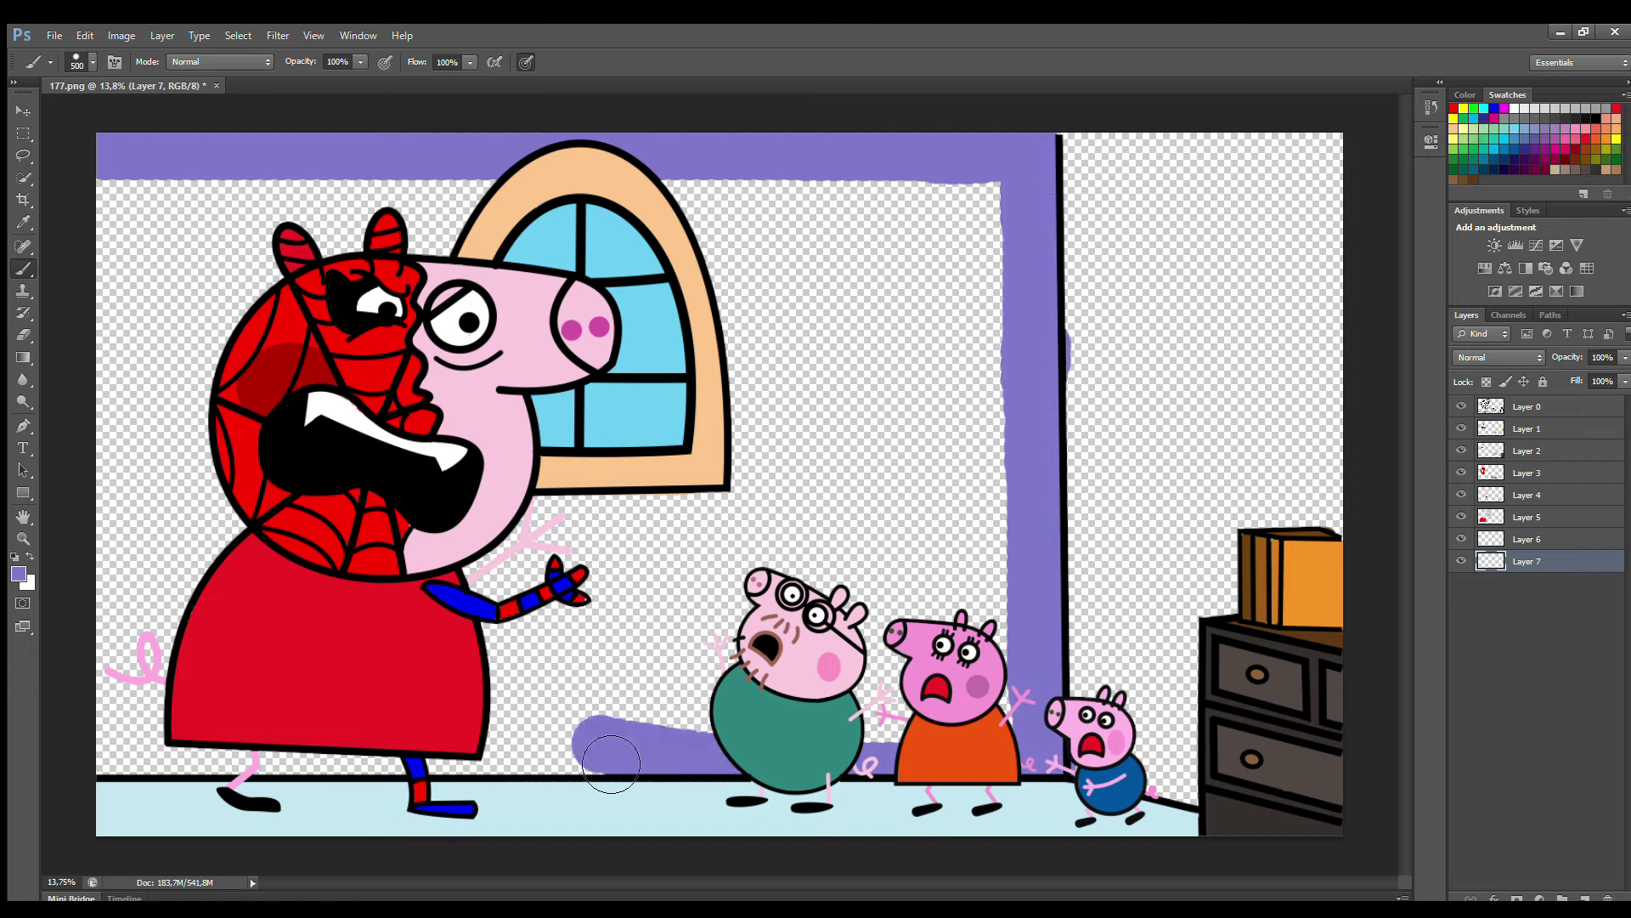
mouse_move(591, 759)
mouse_down()
mouse_move(128, 764)
mouse_move(129, 255)
mouse_move(995, 210)
mouse_move(575, 274)
mouse_move(893, 319)
mouse_move(191, 383)
mouse_move(893, 472)
mouse_move(185, 698)
mouse_move(995, 536)
mouse_move(511, 624)
mouse_move(1014, 765)
mouse_up()
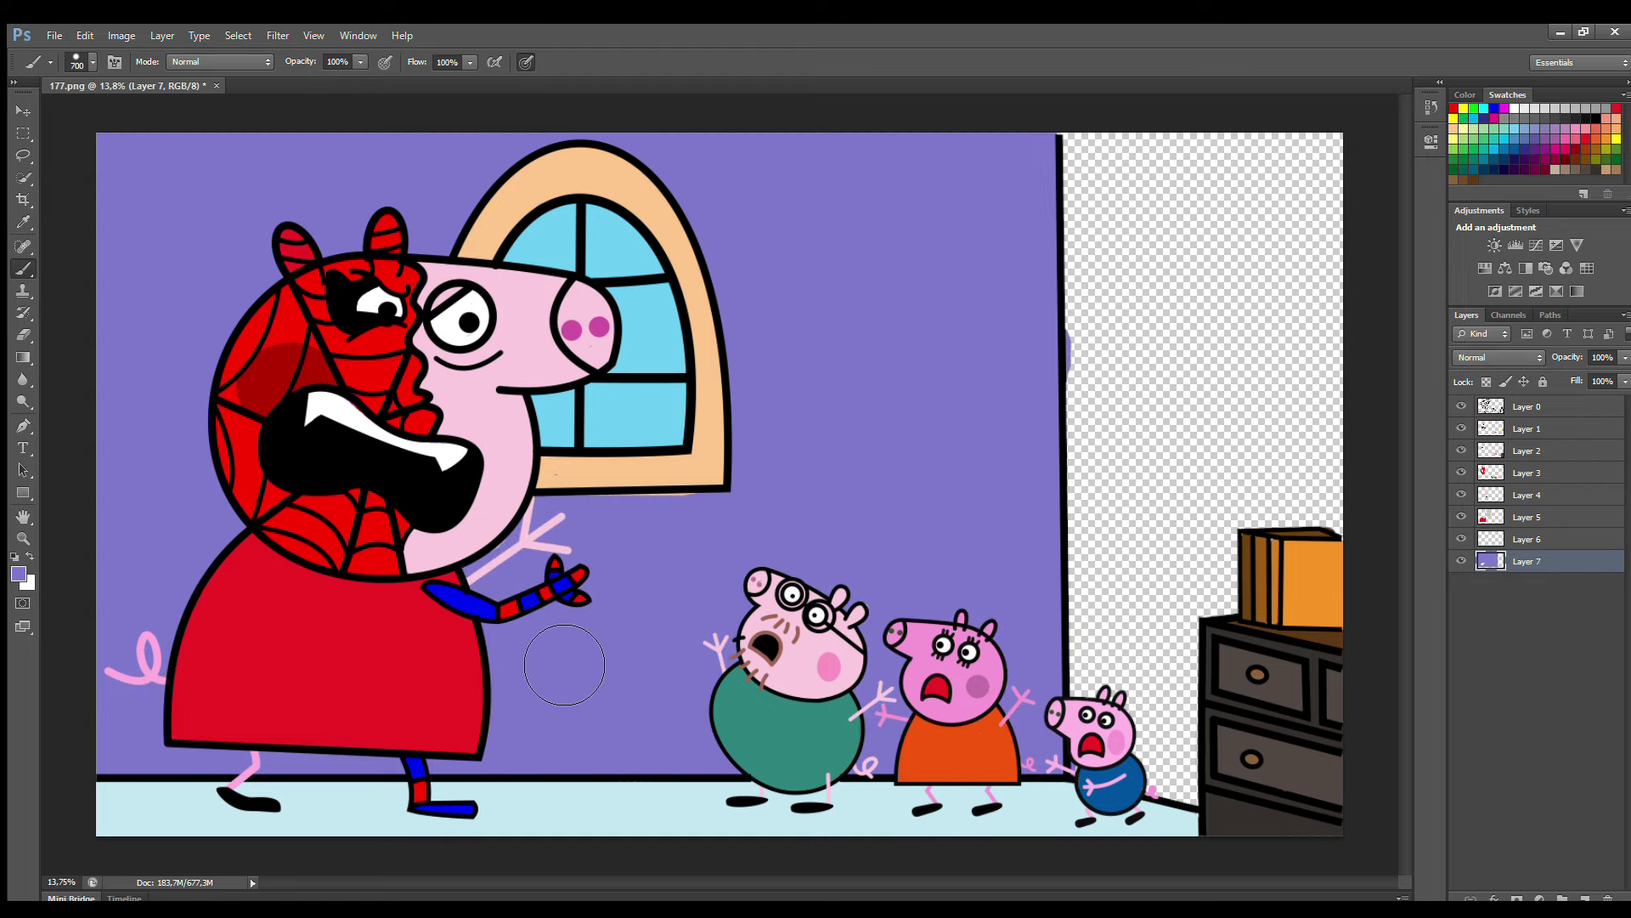
- On Layer 6, add grey shadows under Peppa's, Daddy Pig's and the smaller pigs' feet
click(1528, 539)
key(i)
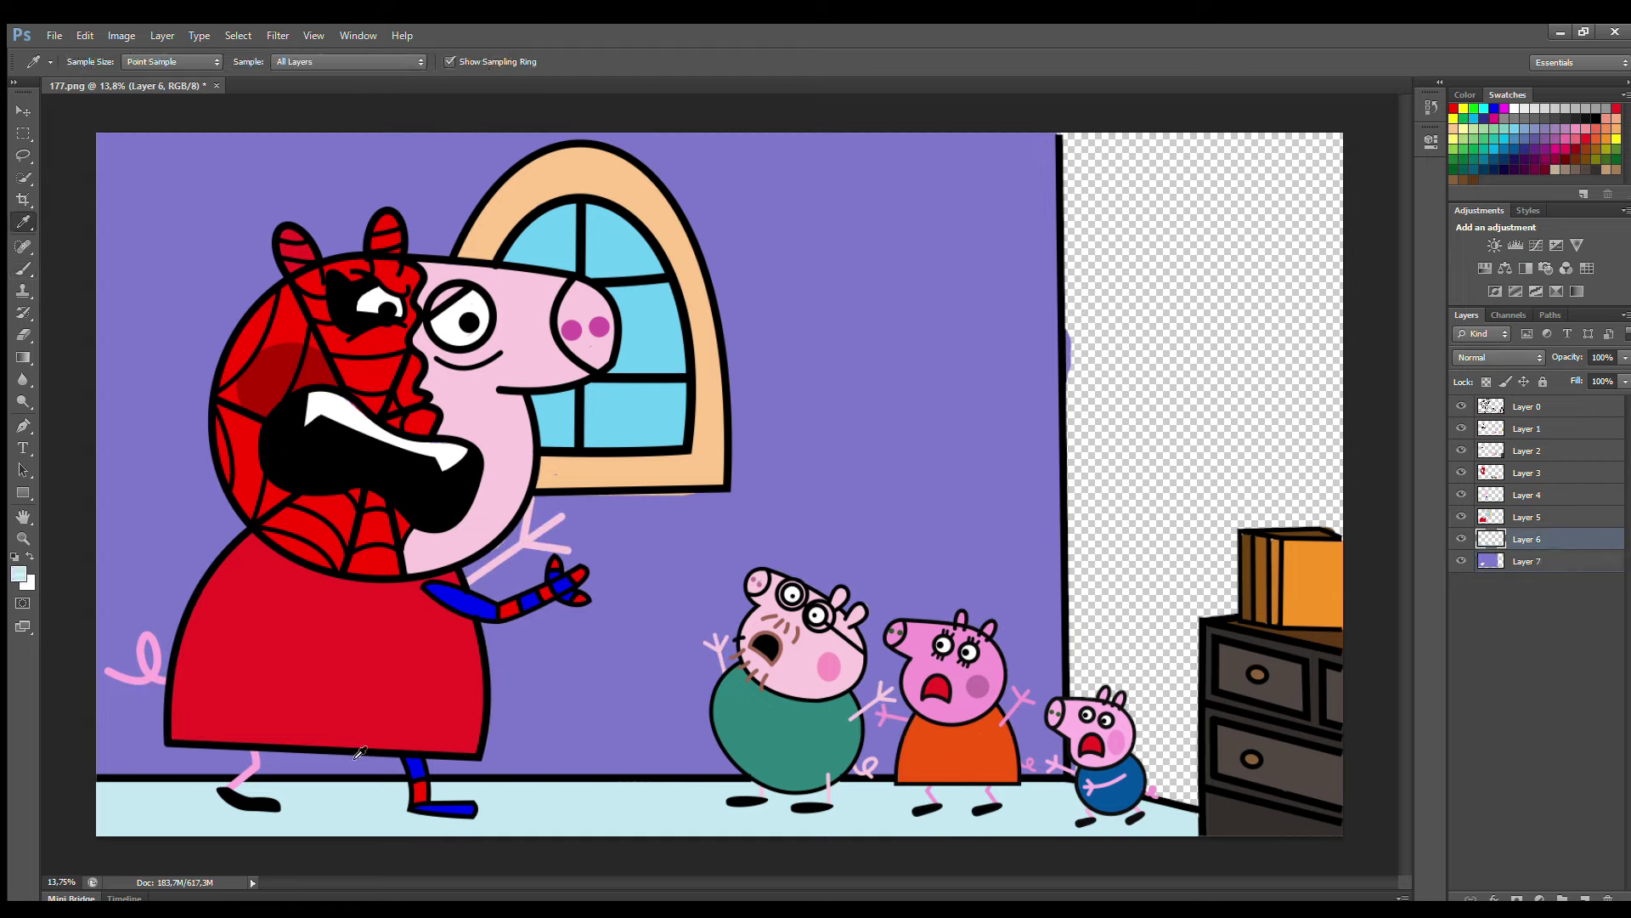
click(23, 269)
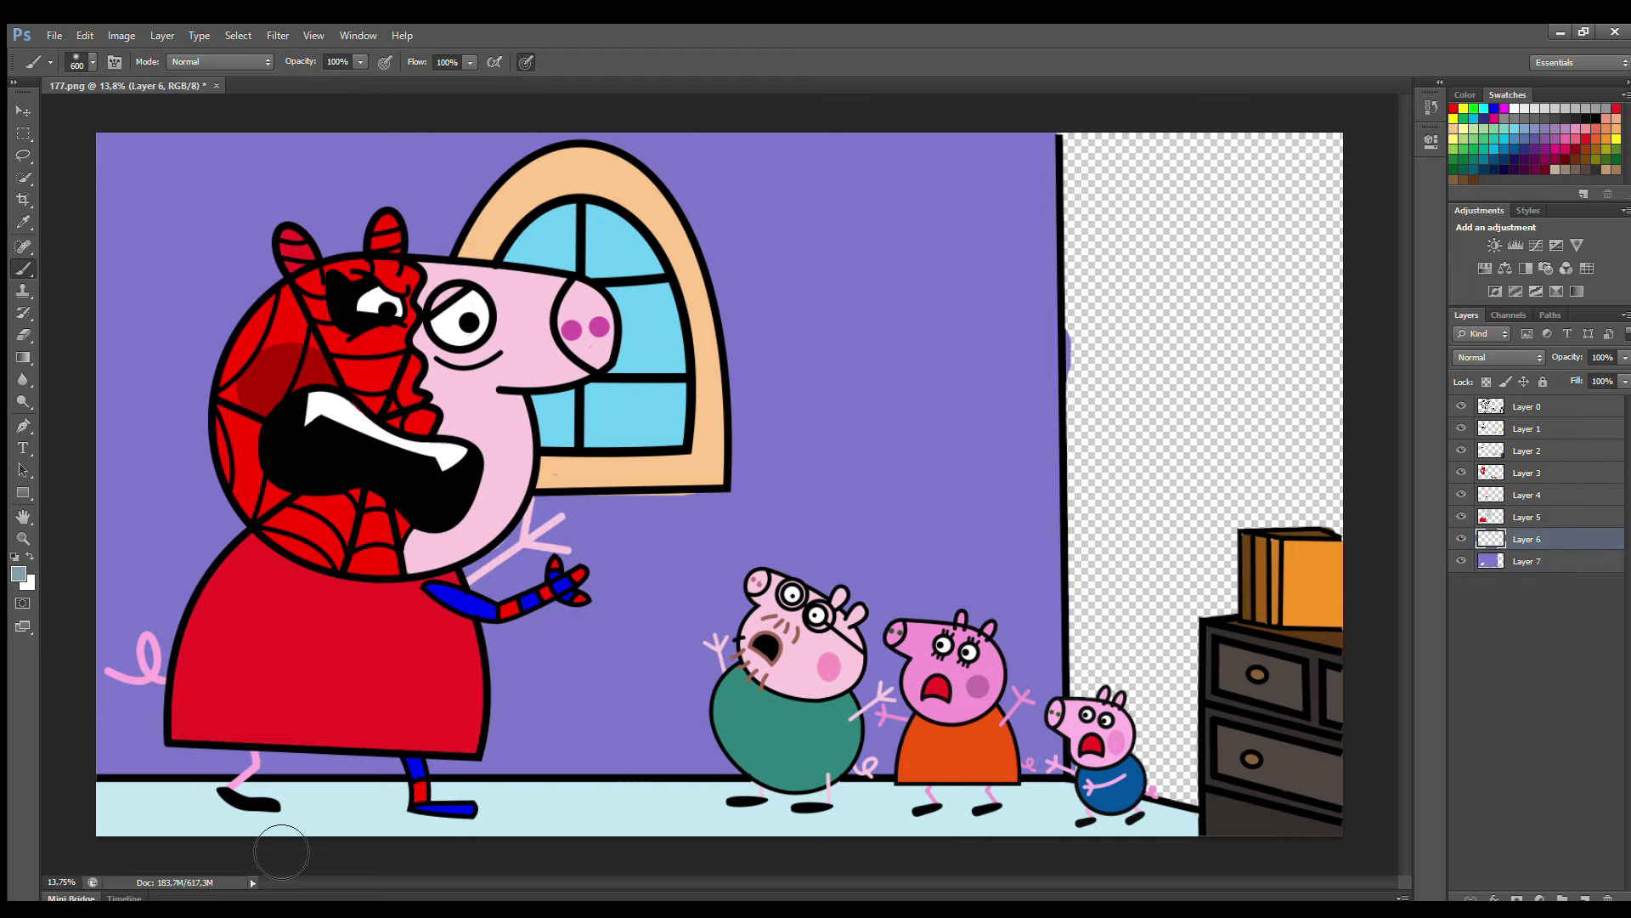
mouse_move(223, 815)
mouse_down()
mouse_move(510, 816)
mouse_move(253, 823)
mouse_up()
drag(742, 806, 848, 813)
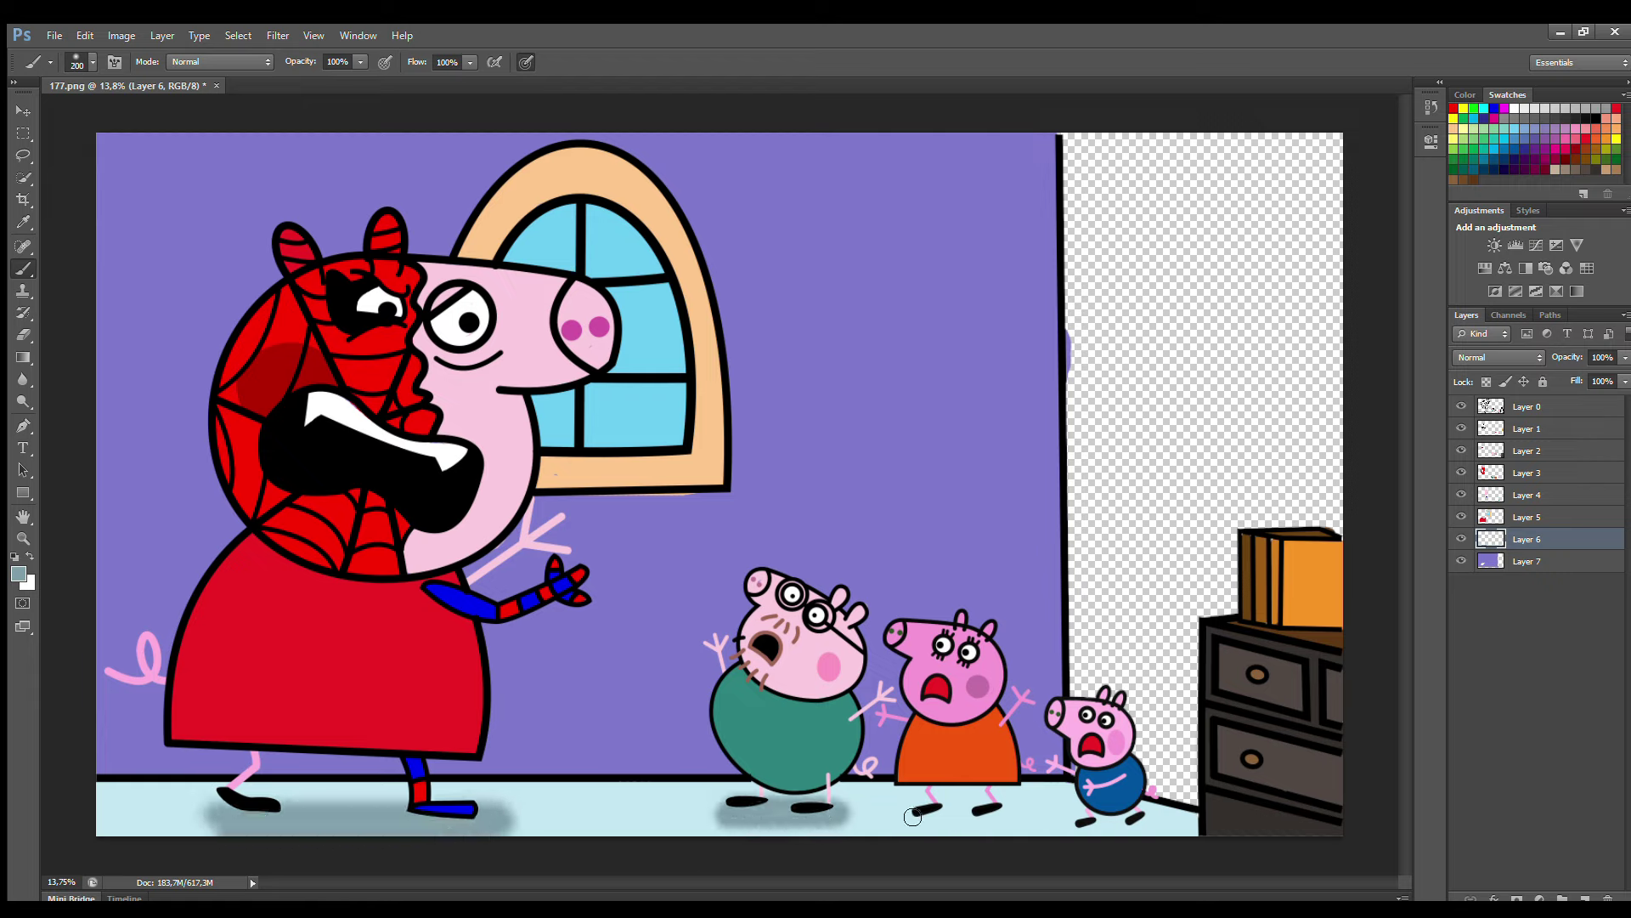
- On Layer 7, fill the right-hand wall and dresser surroundings purple, then shade darker purple around Daddy Pig and Peppa
click(1527, 561)
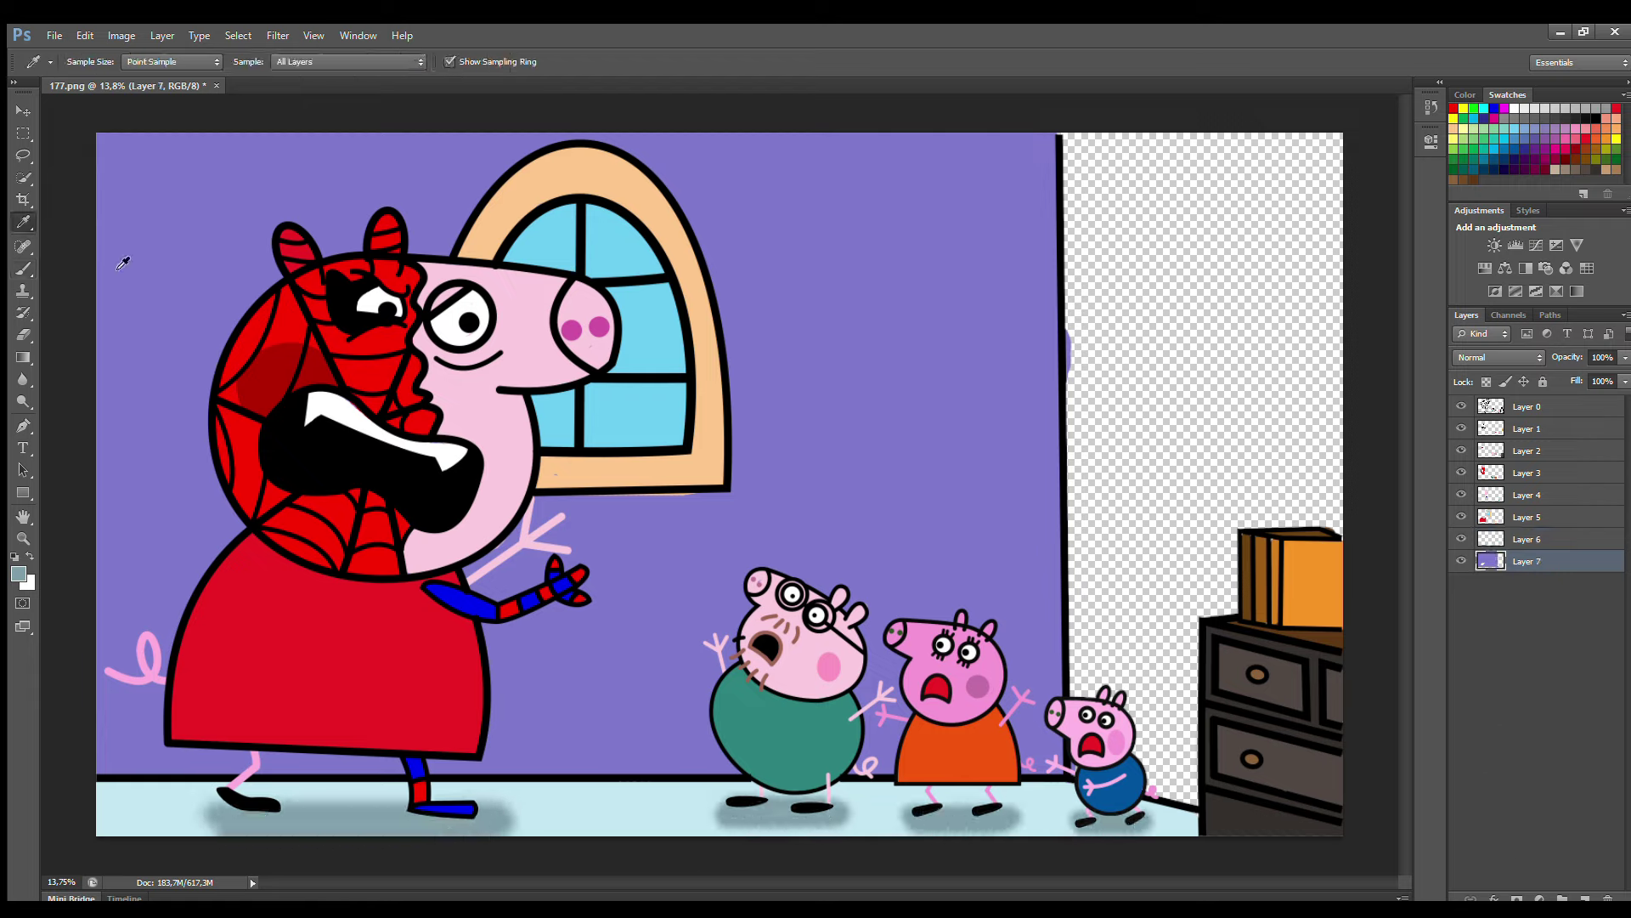
click(1090, 159)
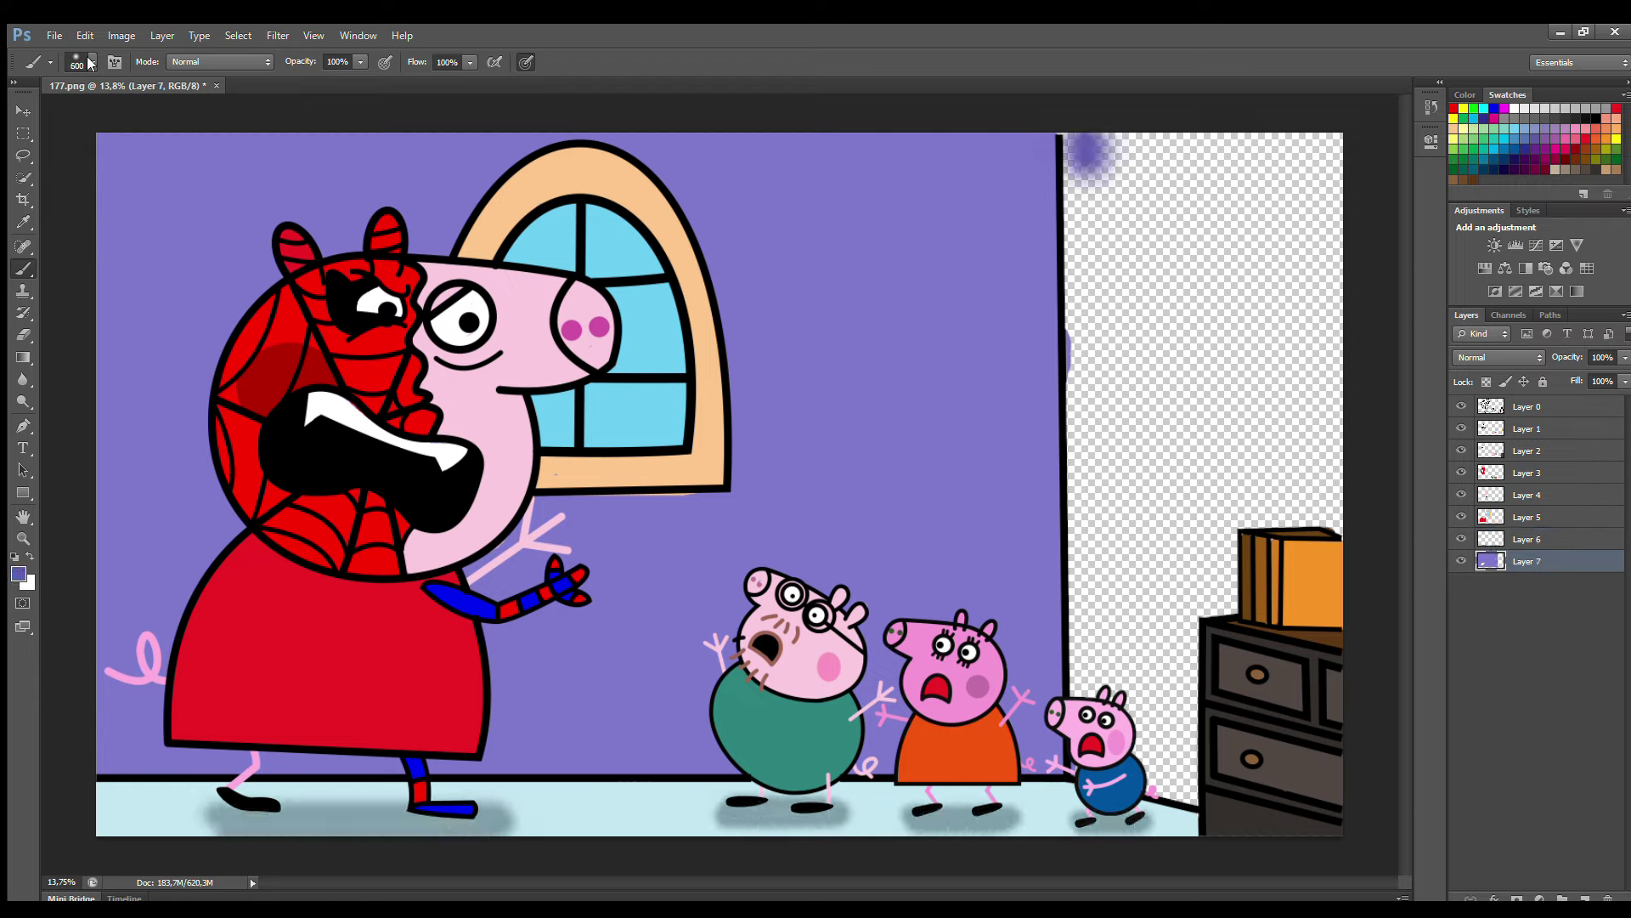
drag(1091, 187, 1095, 406)
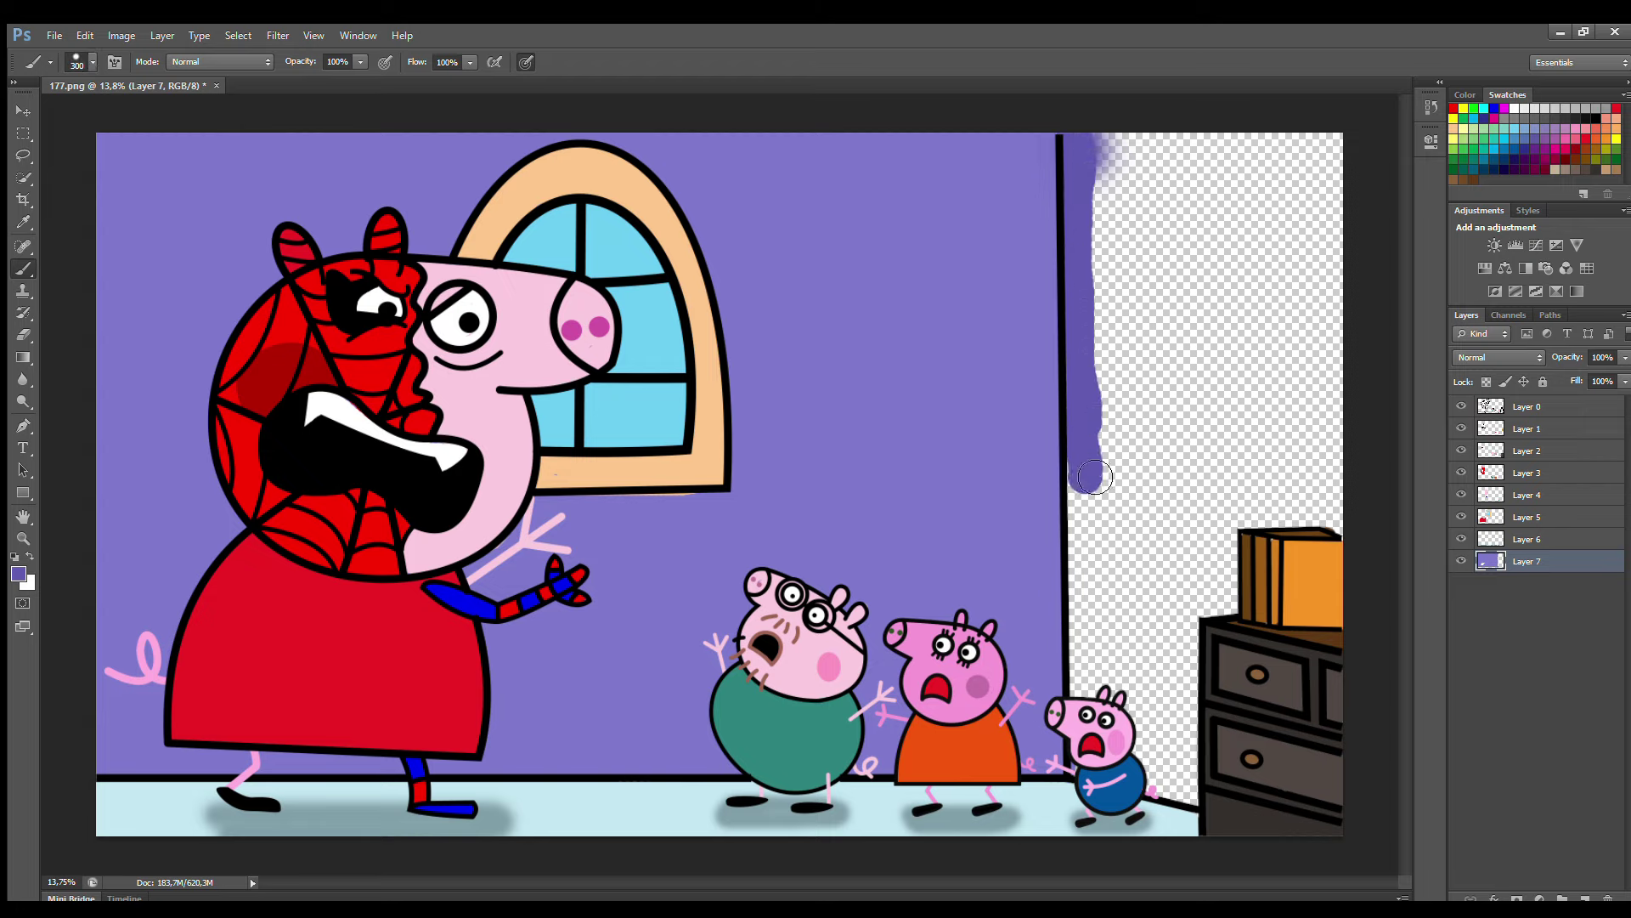
drag(1095, 620, 1106, 694)
drag(1193, 745, 1336, 271)
mouse_move(1342, 150)
mouse_down()
mouse_move(1205, 230)
mouse_move(1209, 433)
mouse_move(1163, 517)
mouse_move(1154, 638)
mouse_move(1179, 666)
mouse_up()
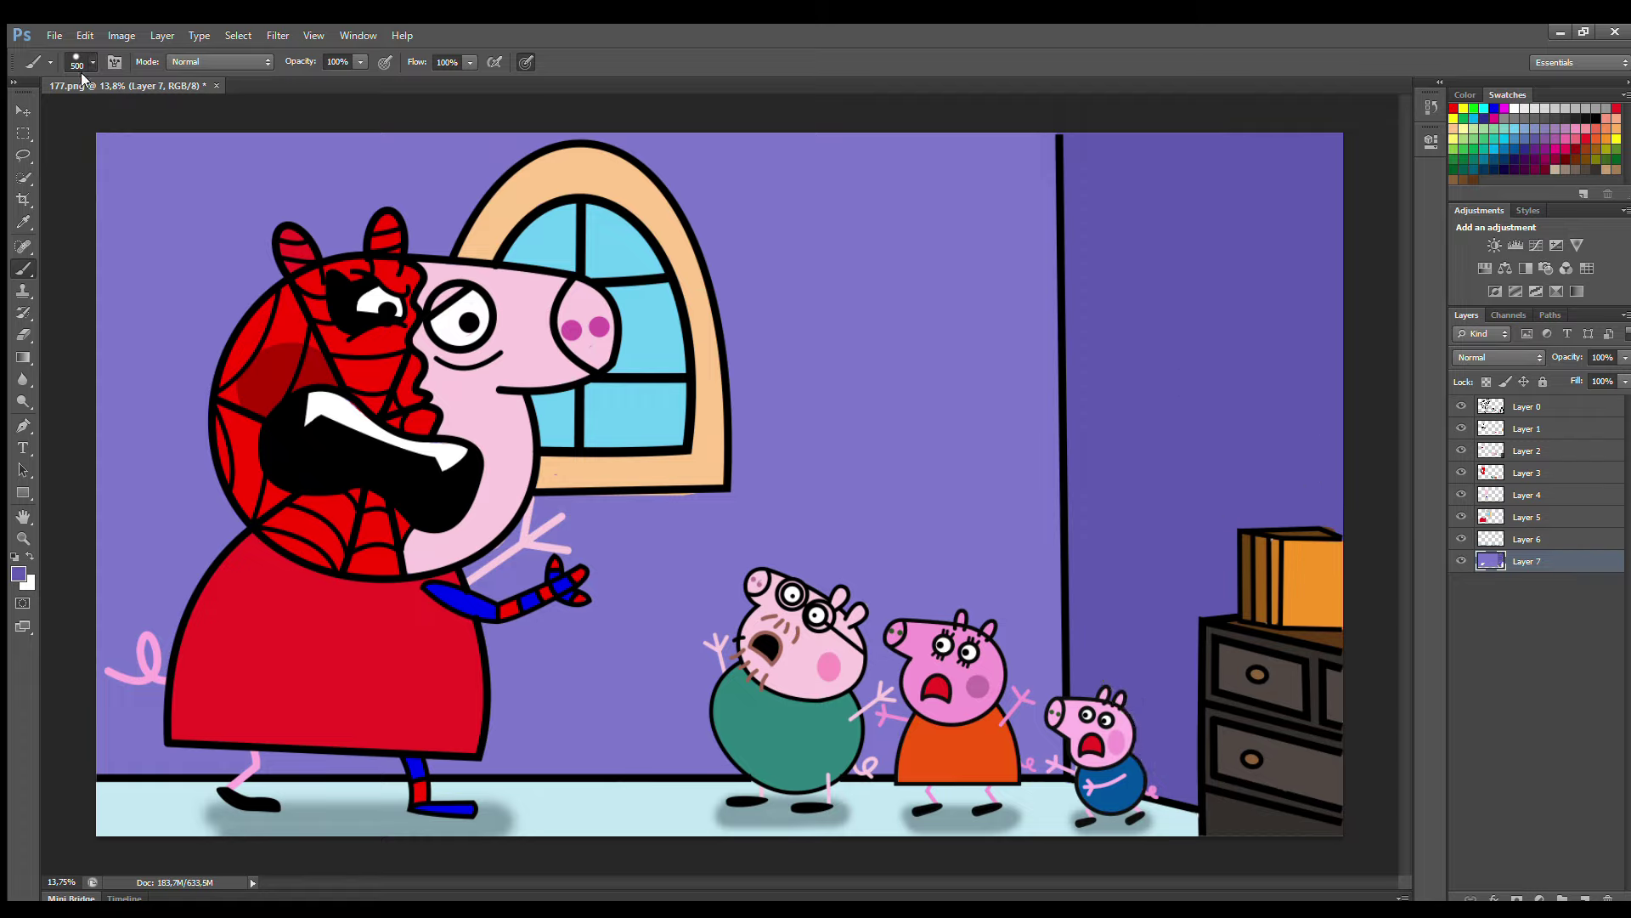
drag(862, 624, 748, 763)
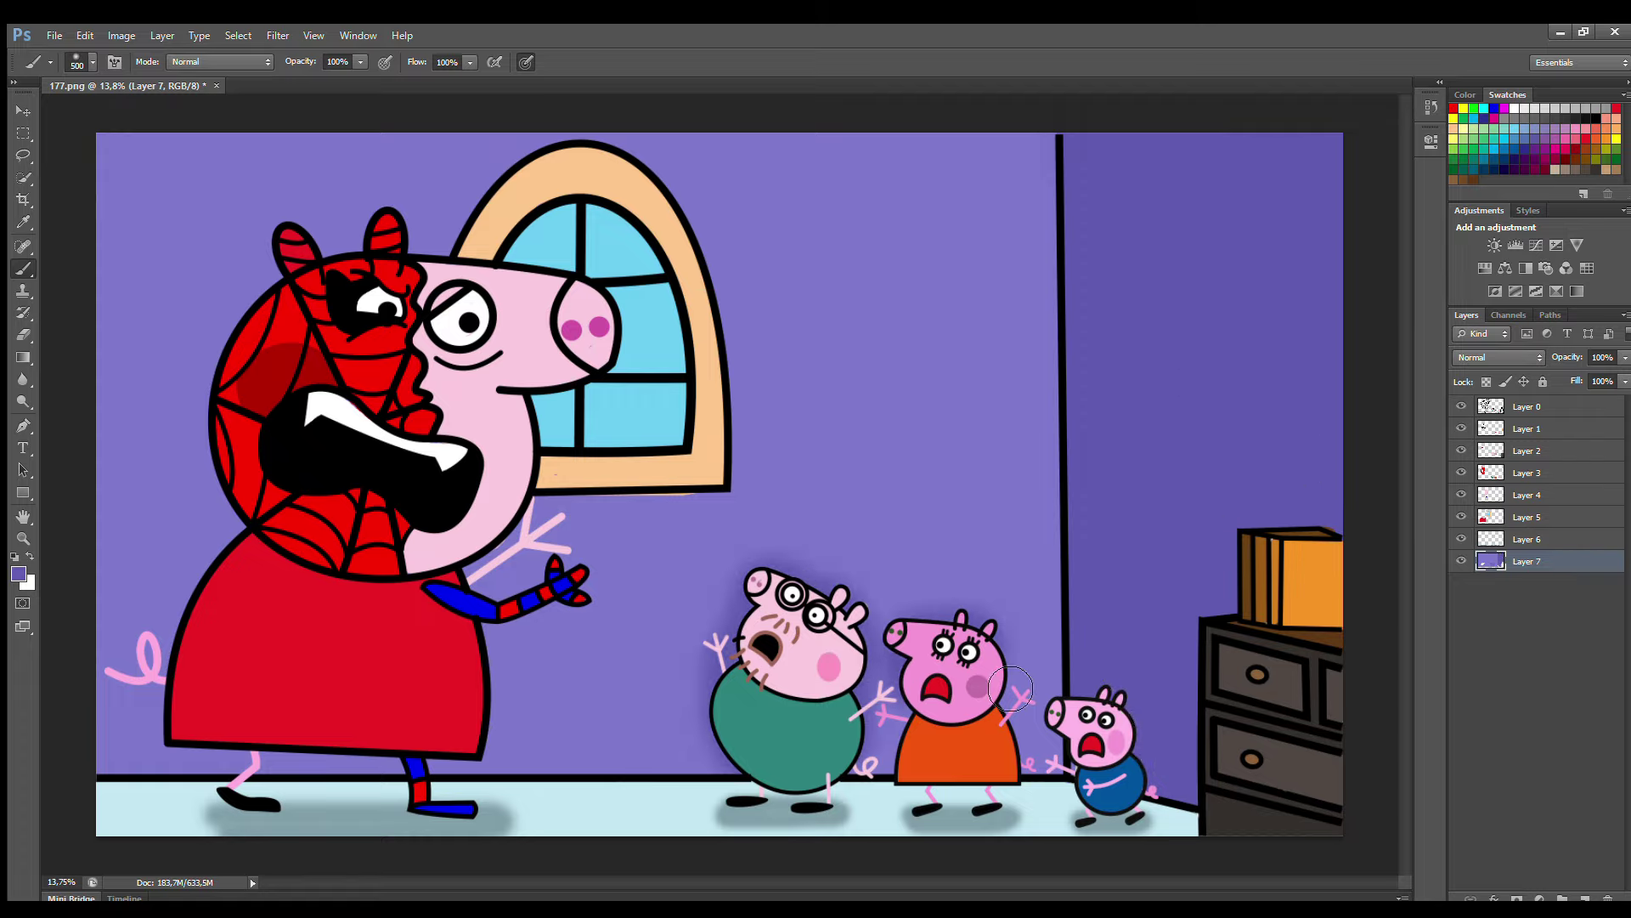
mouse_move(453, 300)
mouse_down()
mouse_move(254, 306)
mouse_move(191, 574)
mouse_move(280, 765)
mouse_move(580, 587)
mouse_move(510, 573)
mouse_up()
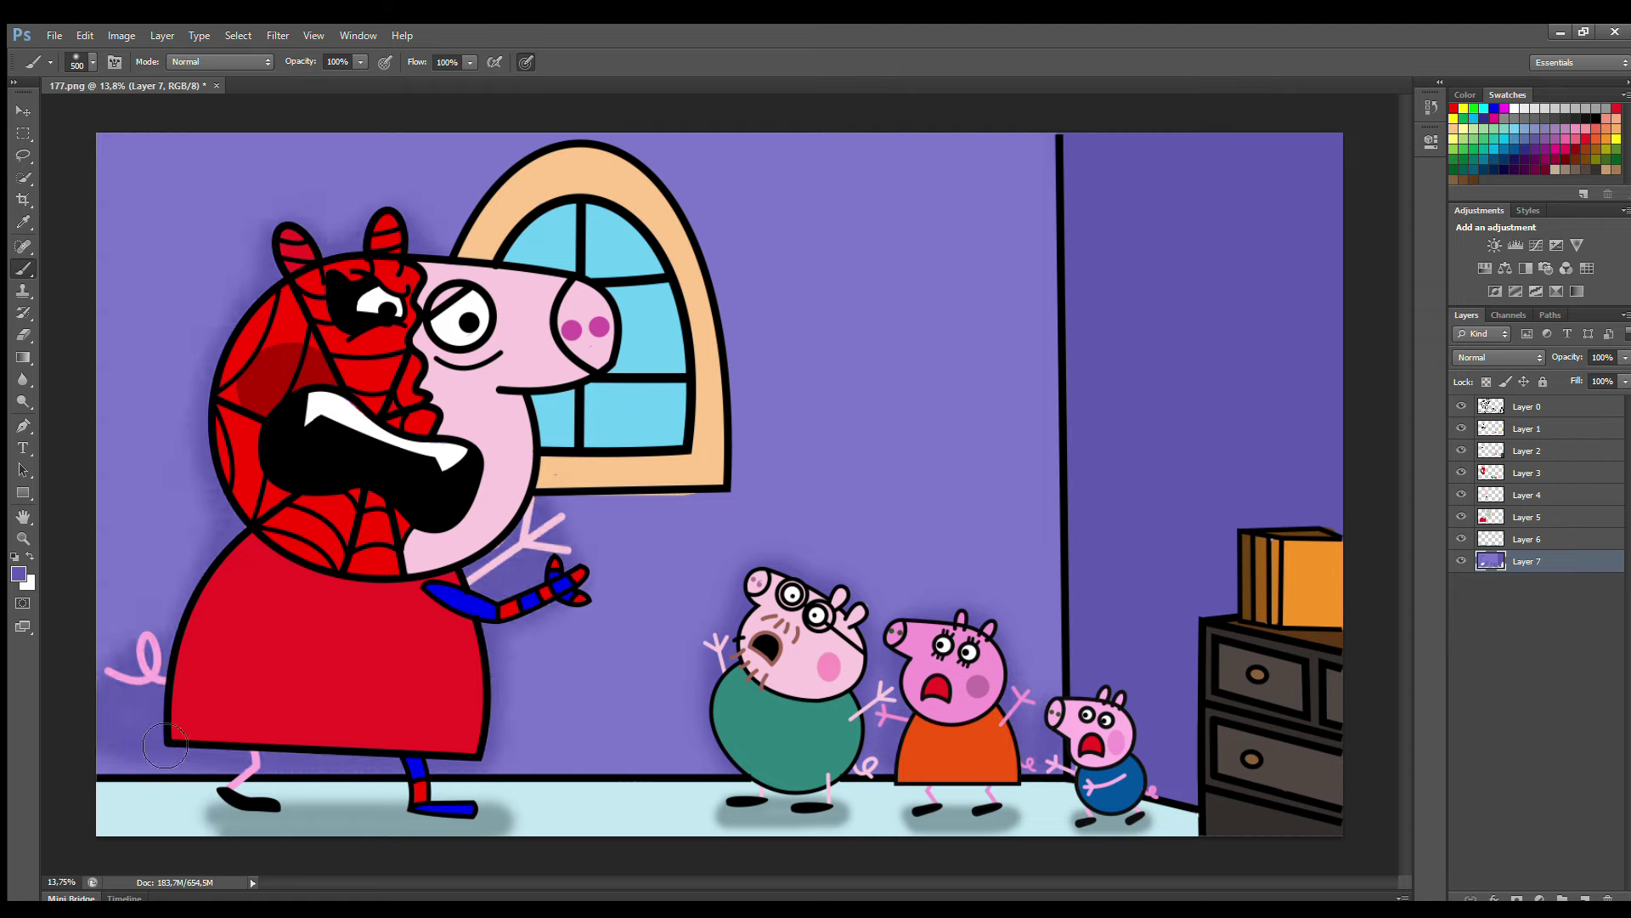